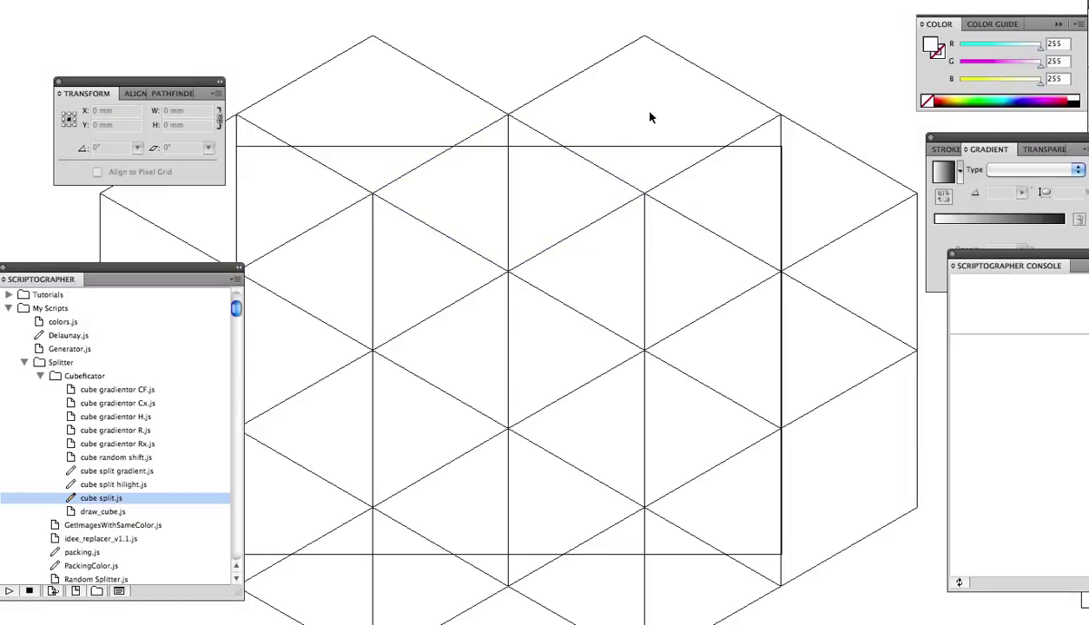
- Show the cube grid in full-colour preview, hide the panels, and split one top cube
click(627, 195)
key(ctrl+y)
key(Tab)
key(Tab)
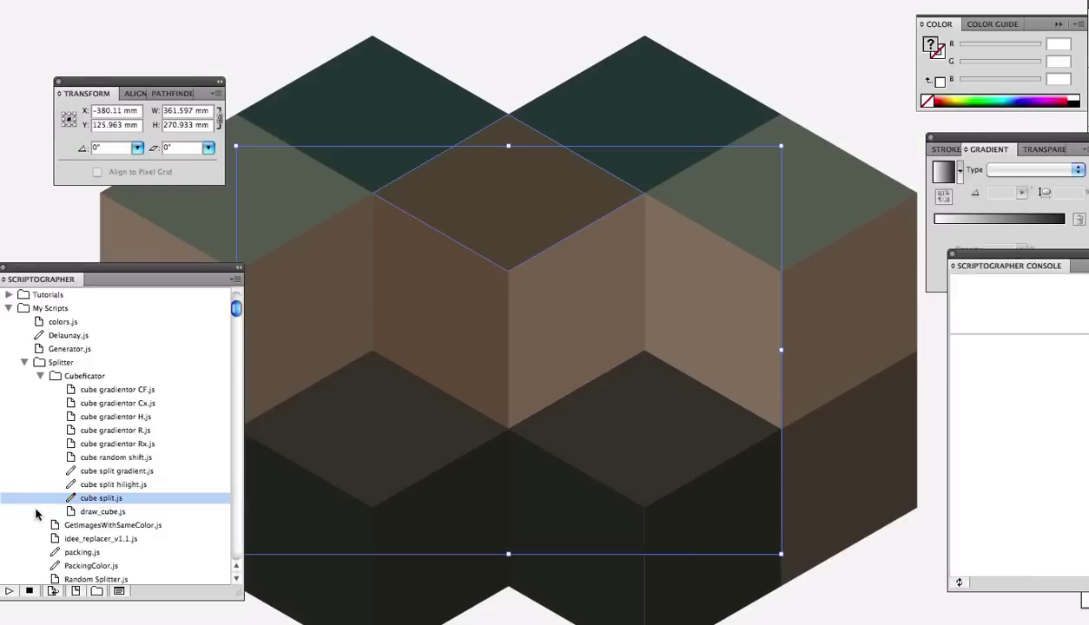
key(Tab)
click(540, 145)
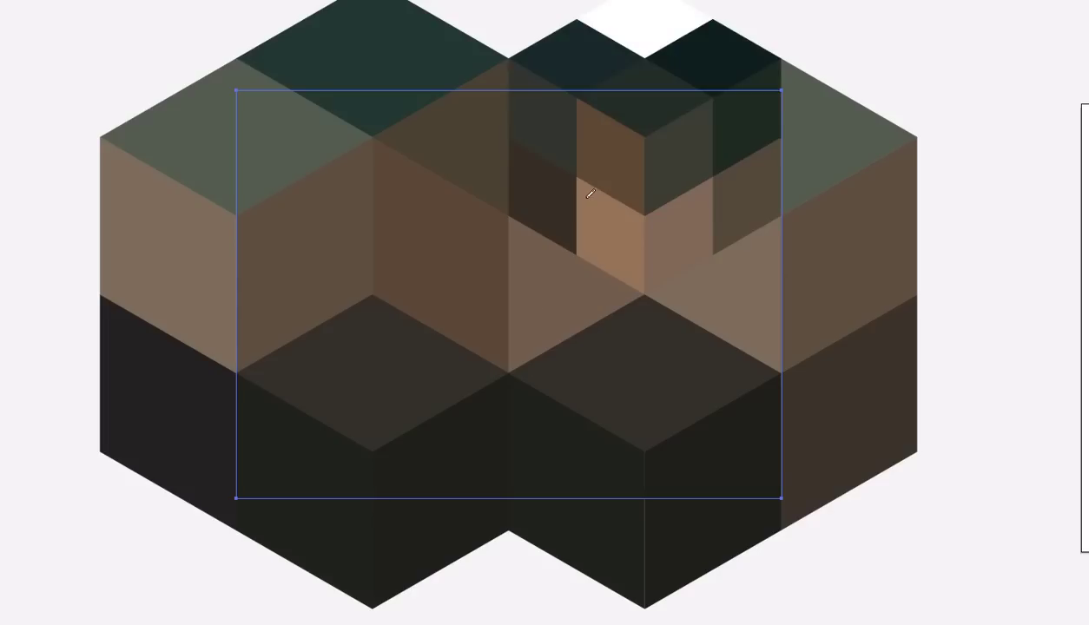
- Subdivide cubes along the edges, centre and over the figures with repeated cube-split drags
mouse_move(842, 248)
mouse_down()
mouse_move(868, 409)
mouse_move(407, 516)
mouse_move(217, 177)
mouse_move(547, 131)
mouse_up()
mouse_move(509, 297)
mouse_down()
mouse_move(450, 518)
mouse_move(767, 504)
mouse_move(791, 246)
mouse_move(645, 29)
mouse_move(369, 19)
mouse_move(214, 153)
mouse_move(444, 61)
mouse_move(291, 528)
mouse_up()
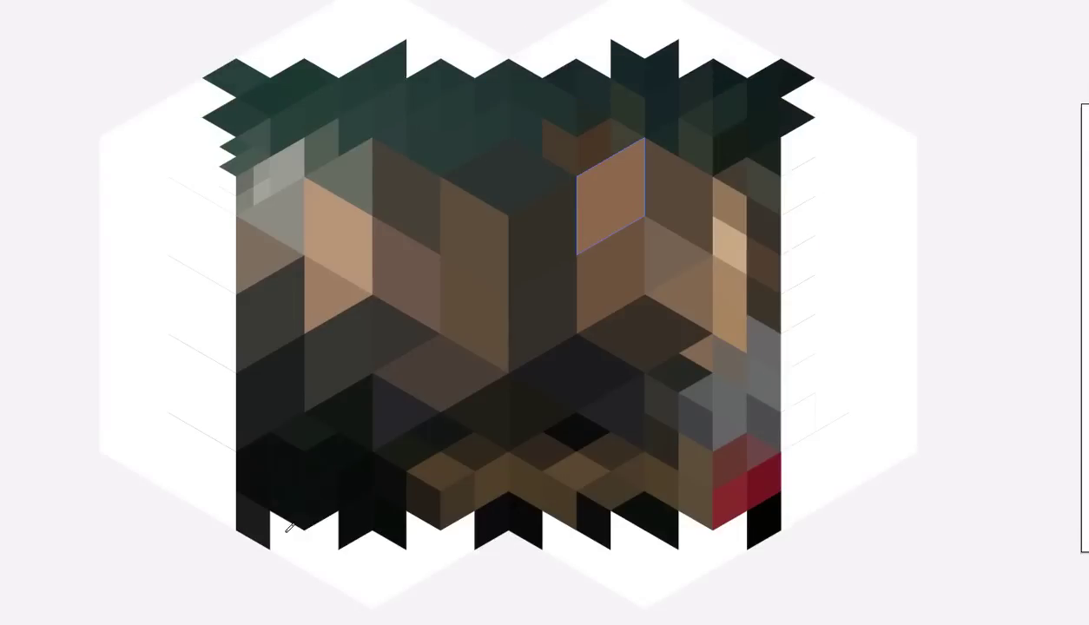
mouse_move(520, 161)
mouse_down()
mouse_move(268, 287)
mouse_move(420, 459)
mouse_move(695, 190)
mouse_move(625, 262)
mouse_move(418, 200)
mouse_move(377, 328)
mouse_move(387, 447)
mouse_move(703, 330)
mouse_move(668, 157)
mouse_move(449, 198)
mouse_move(248, 203)
mouse_up()
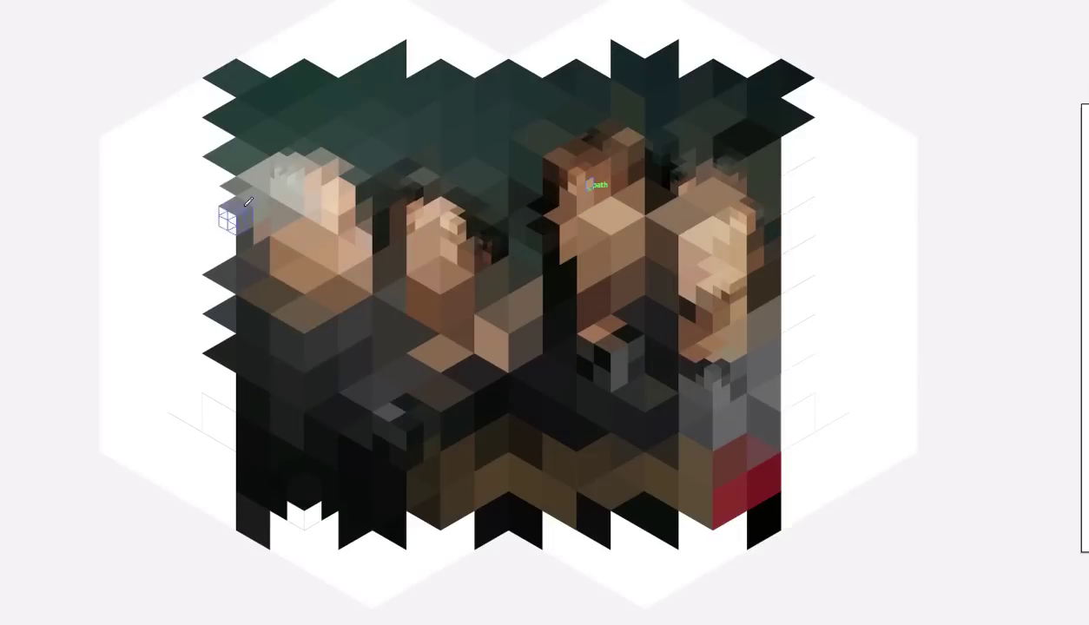
mouse_move(250, 250)
mouse_down()
mouse_move(304, 413)
mouse_move(356, 261)
mouse_move(432, 299)
mouse_move(497, 177)
mouse_move(537, 189)
mouse_move(427, 341)
mouse_move(640, 246)
mouse_move(652, 151)
mouse_move(664, 265)
mouse_move(738, 312)
mouse_move(730, 343)
mouse_up()
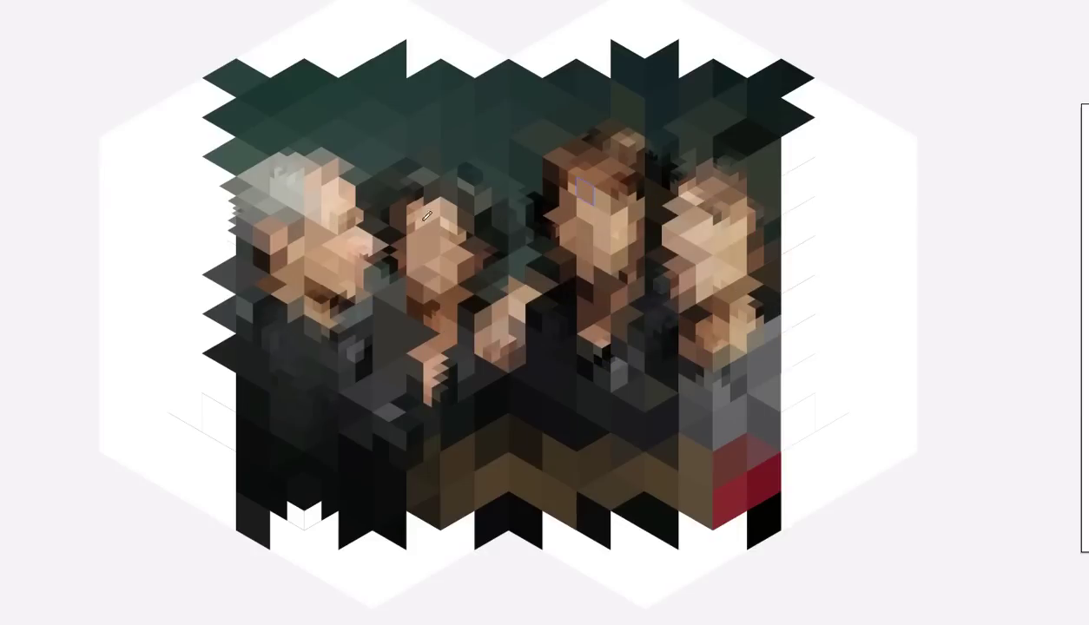
mouse_move(427, 217)
mouse_down()
mouse_move(399, 294)
mouse_move(404, 323)
mouse_move(478, 377)
mouse_up()
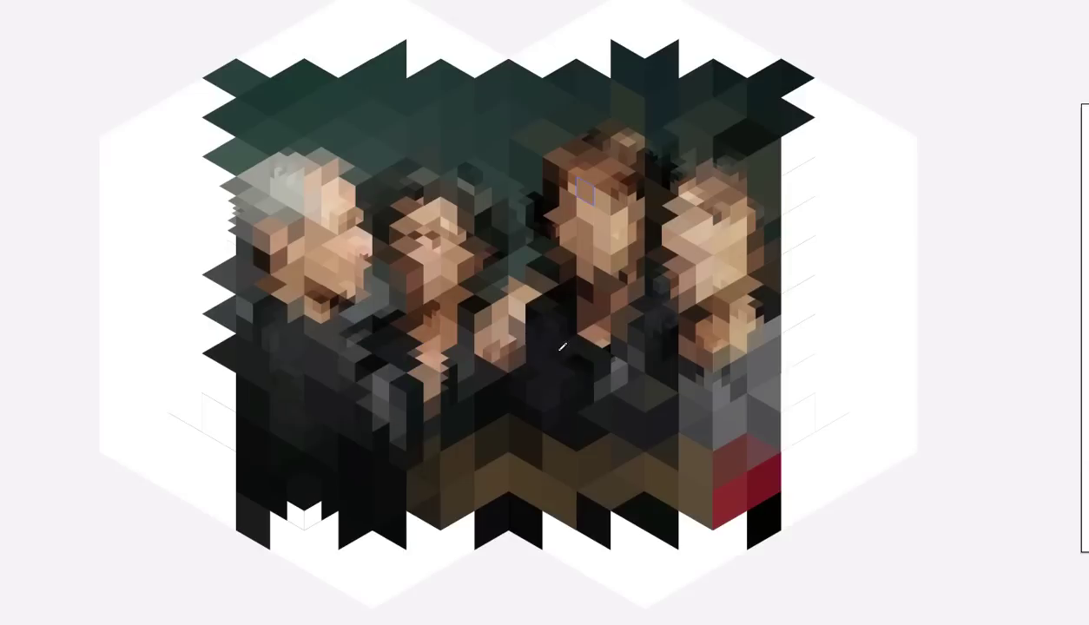
drag(722, 121, 570, 98)
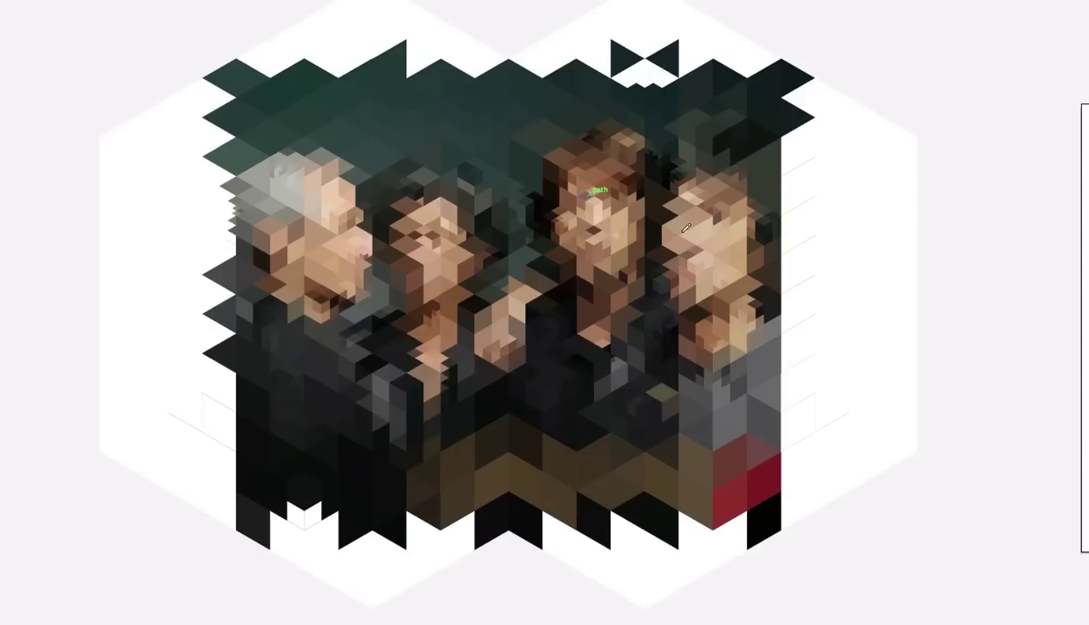
- Zoom in and refine cubes on the right and left faces, central hand and right-centre chin
scroll(688, 233, up, 2)
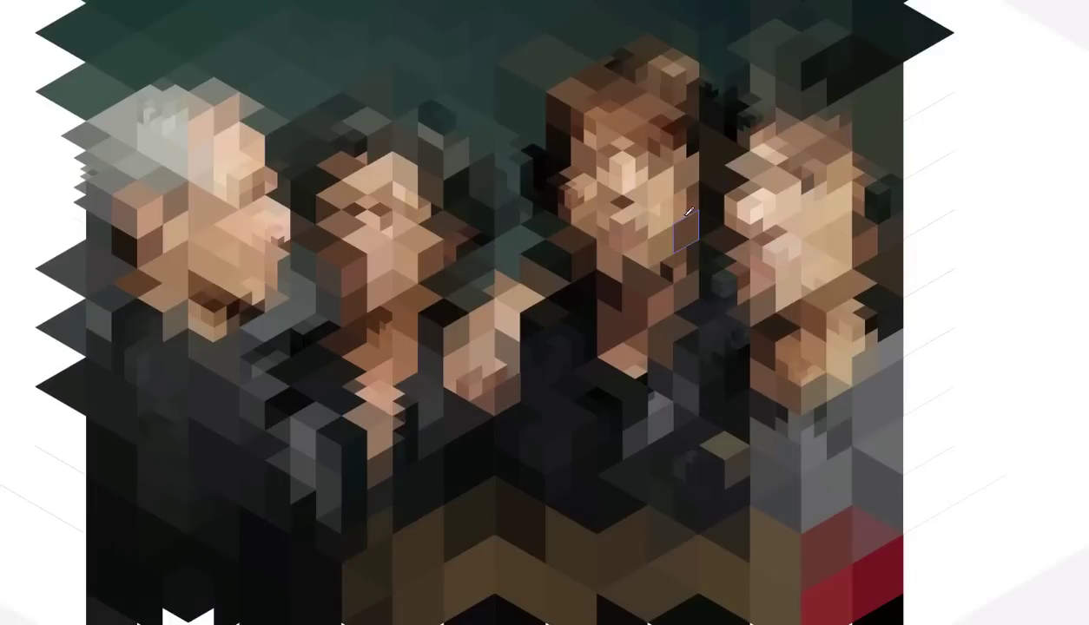
scroll(697, 230, up, 2)
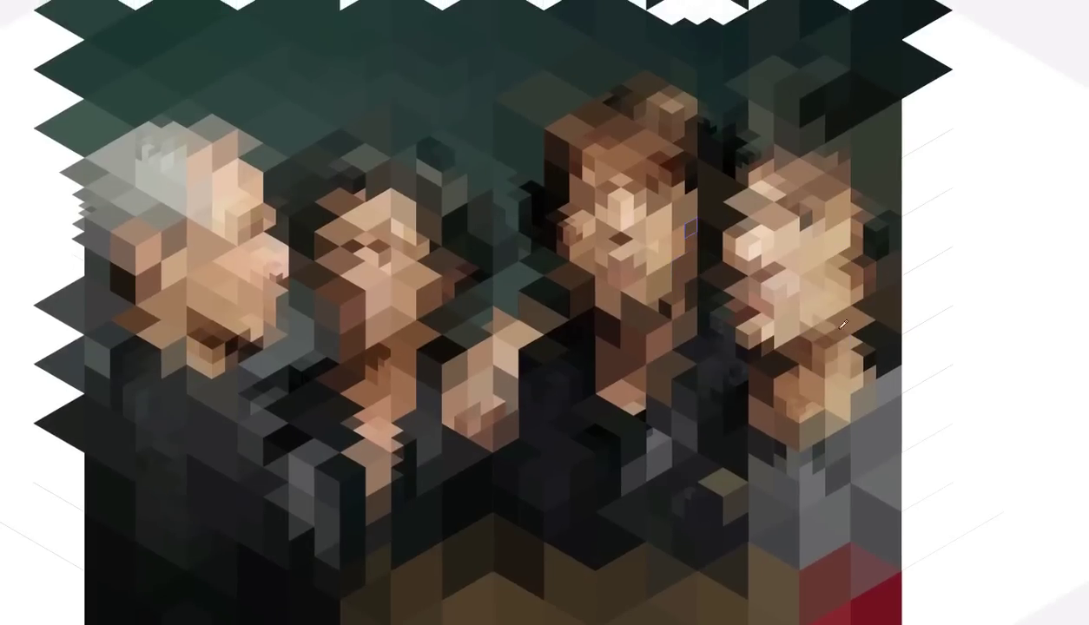
mouse_move(691, 231)
mouse_down()
mouse_move(324, 308)
mouse_move(349, 152)
mouse_up()
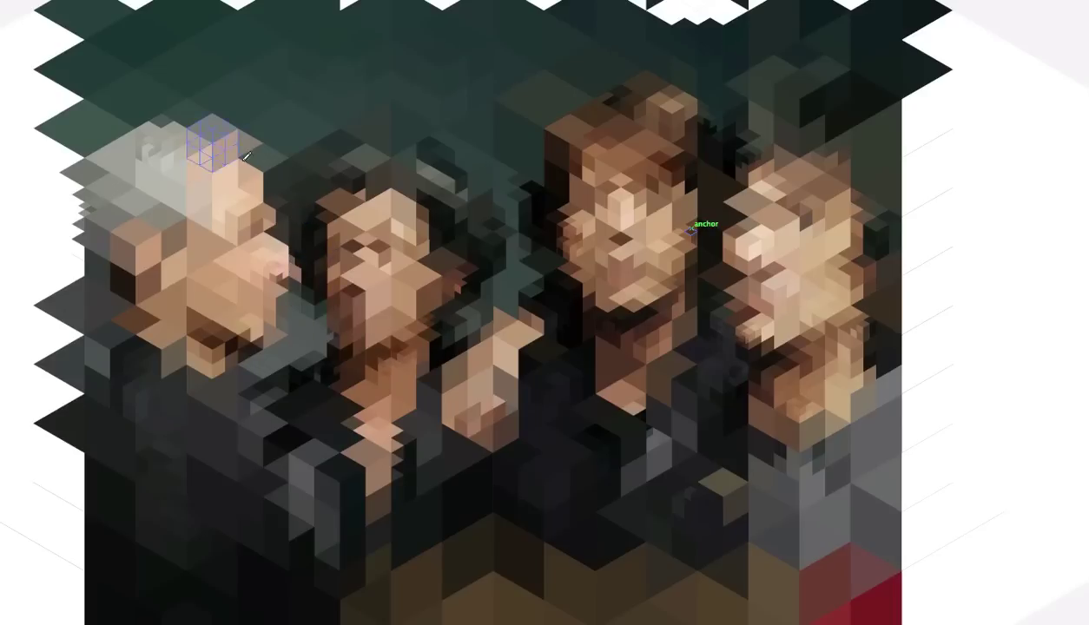
mouse_move(246, 156)
mouse_down()
mouse_move(199, 387)
mouse_move(496, 338)
mouse_move(456, 385)
mouse_up()
drag(511, 426, 434, 452)
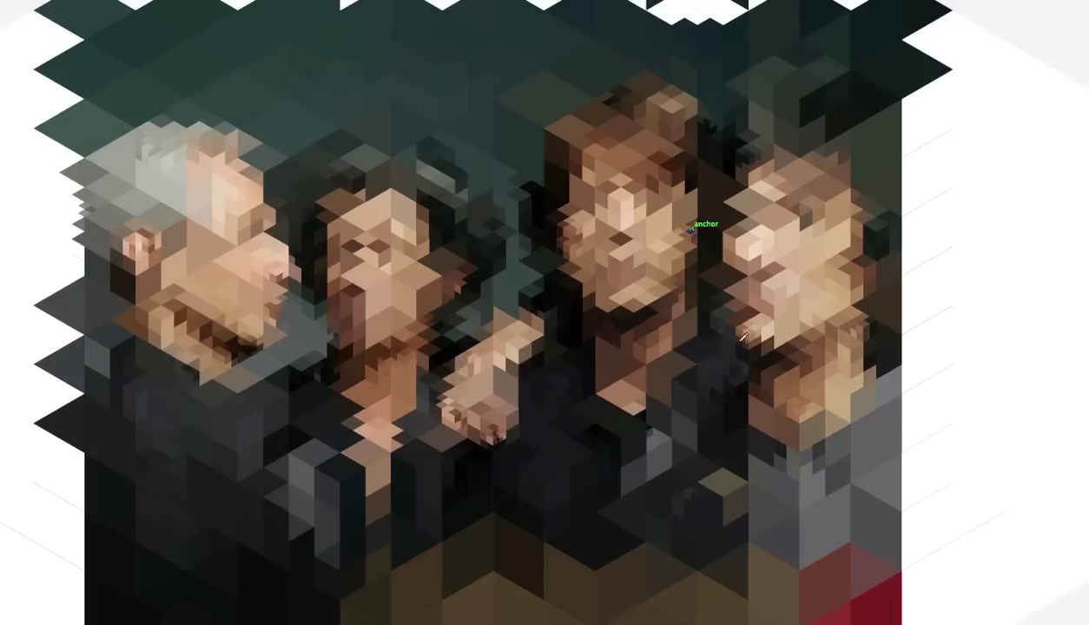
mouse_move(591, 296)
mouse_down()
mouse_move(636, 414)
mouse_move(599, 279)
mouse_up()
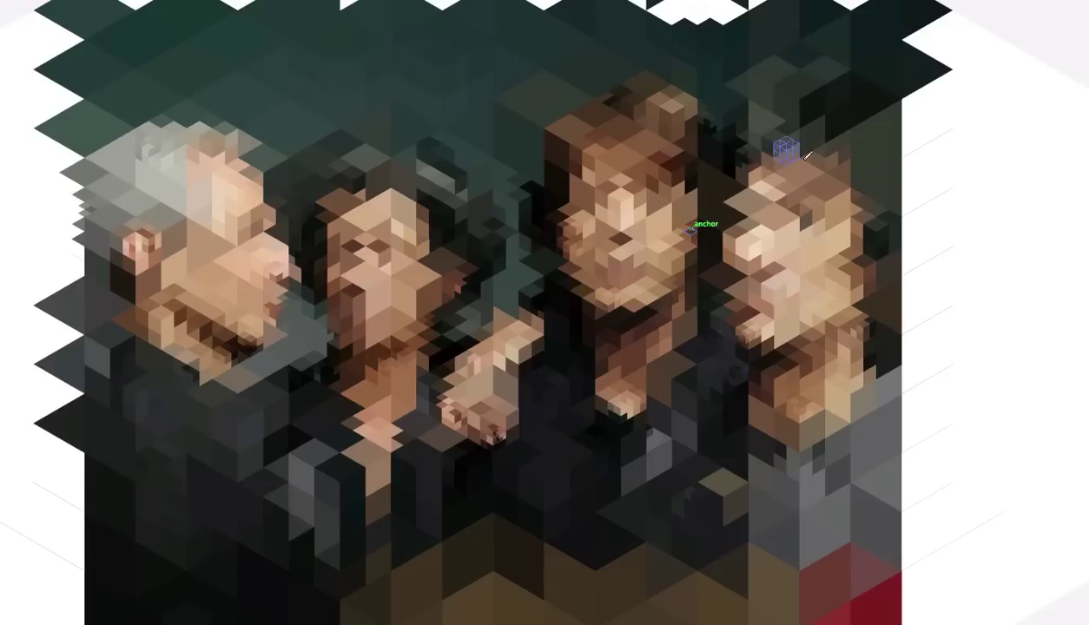
mouse_move(807, 154)
mouse_down()
mouse_move(834, 191)
mouse_move(669, 104)
mouse_move(504, 148)
mouse_up()
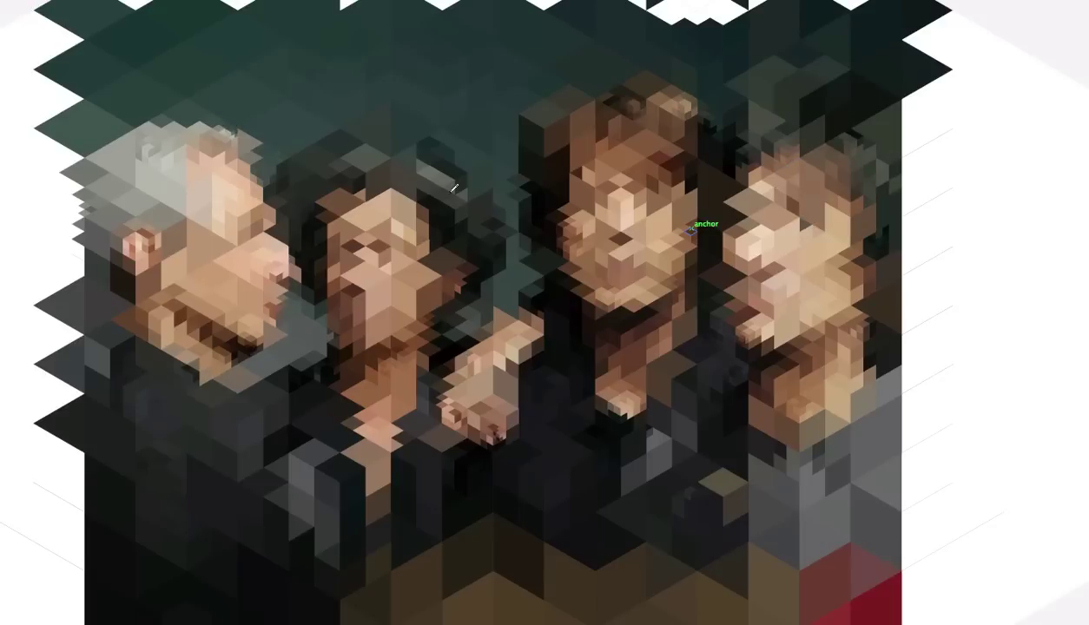
- Refine the remaining heads, hair and chins, adding lighter cubes to the centre face
mouse_move(453, 188)
mouse_down()
mouse_move(462, 182)
mouse_move(311, 183)
mouse_move(436, 227)
mouse_up()
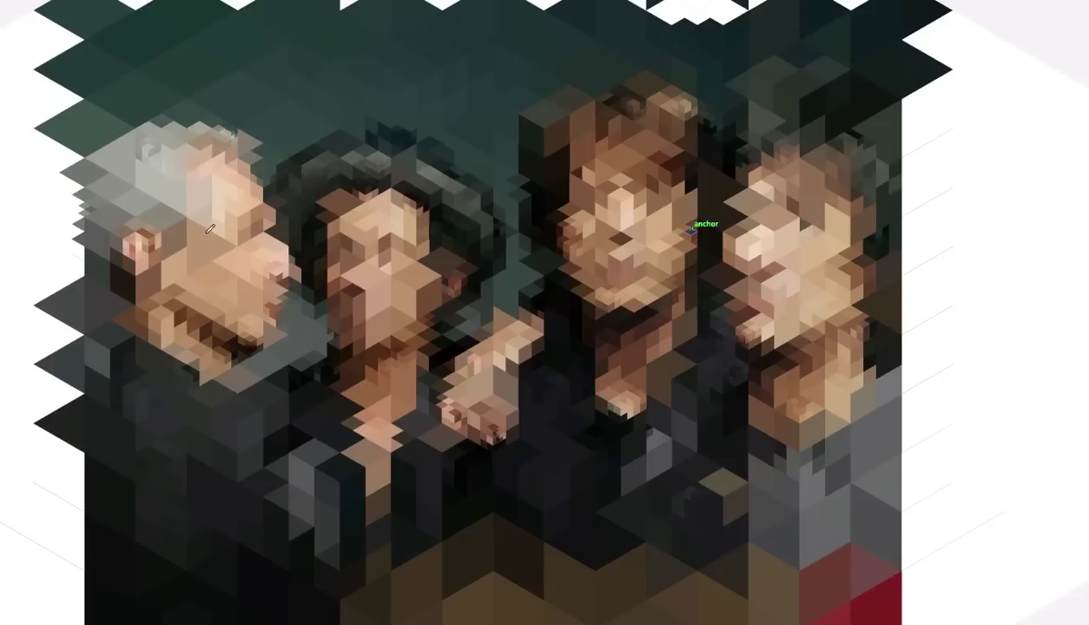
mouse_move(210, 228)
mouse_down()
mouse_move(174, 295)
mouse_move(148, 252)
mouse_move(165, 322)
mouse_up()
drag(825, 357, 834, 461)
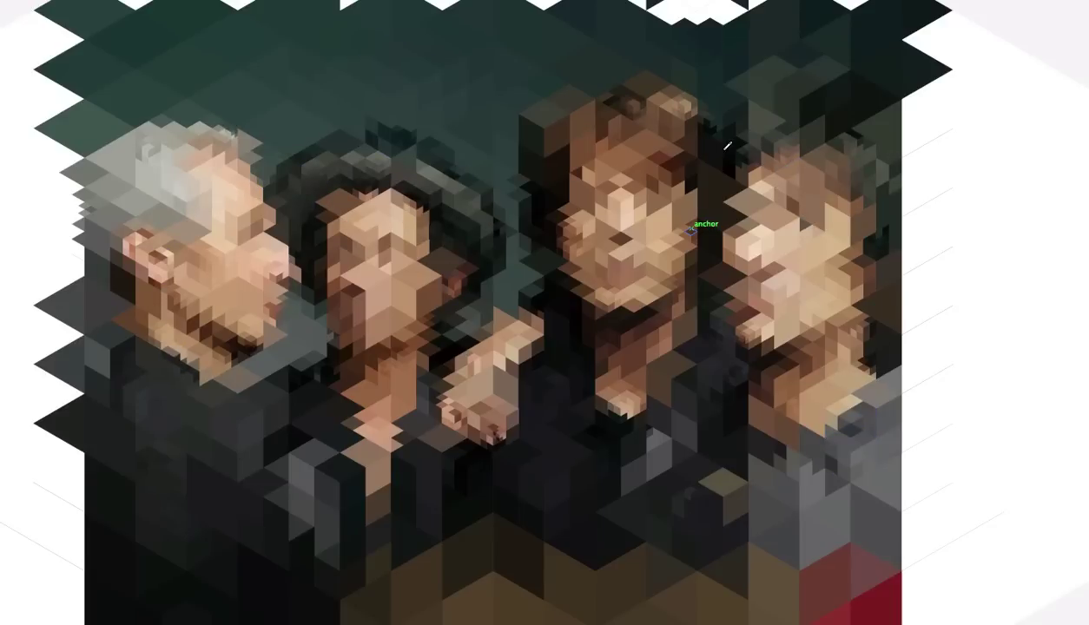
mouse_move(728, 146)
mouse_down()
mouse_move(808, 191)
mouse_move(734, 208)
mouse_move(654, 139)
mouse_up()
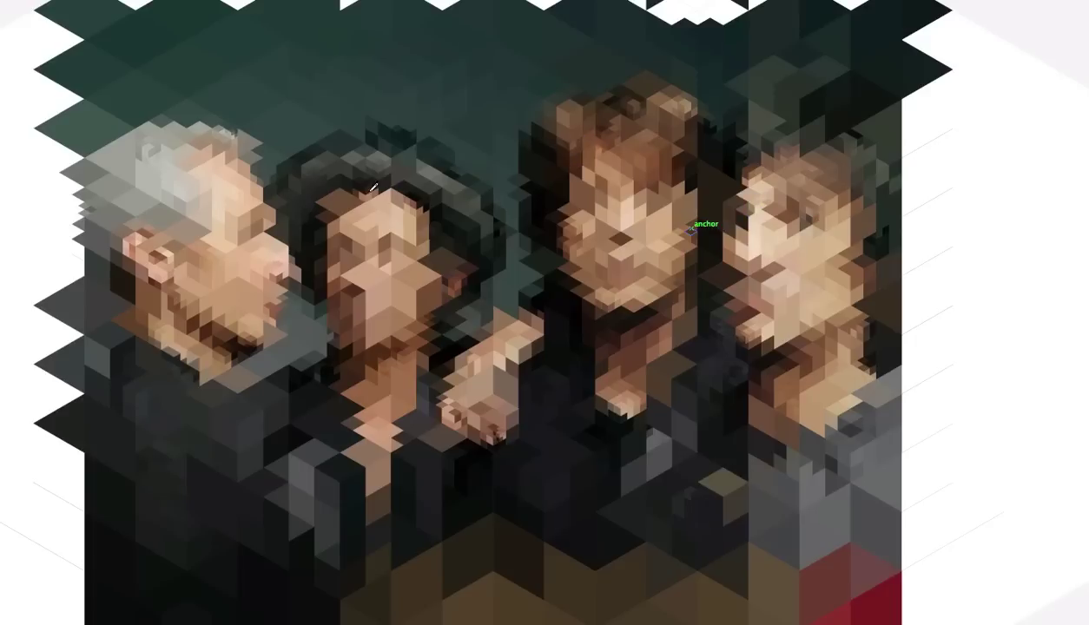
drag(174, 218, 131, 178)
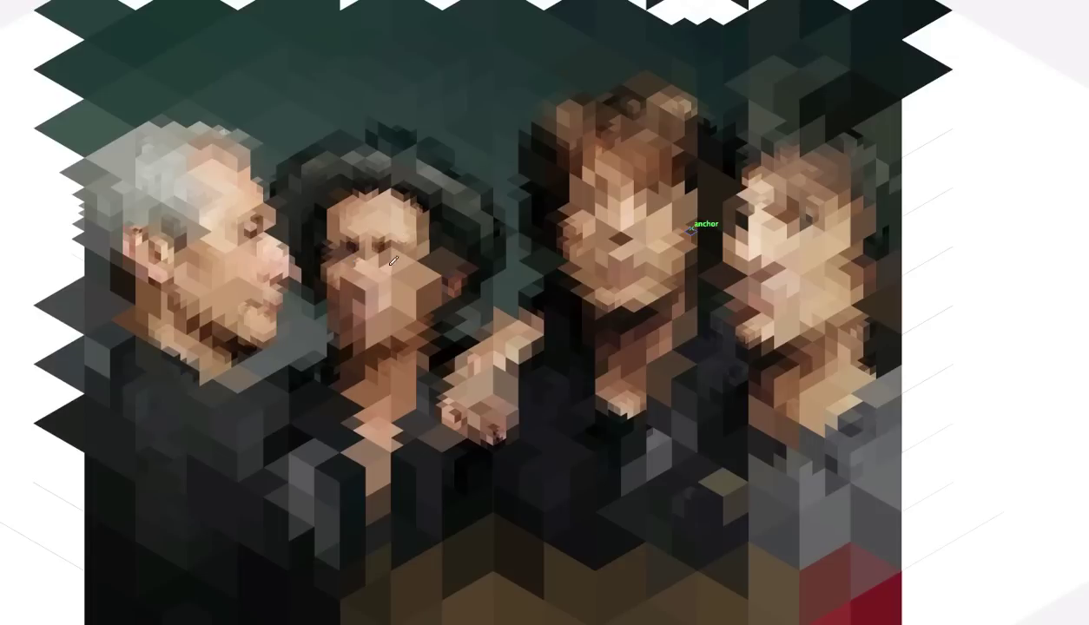
drag(397, 287, 365, 329)
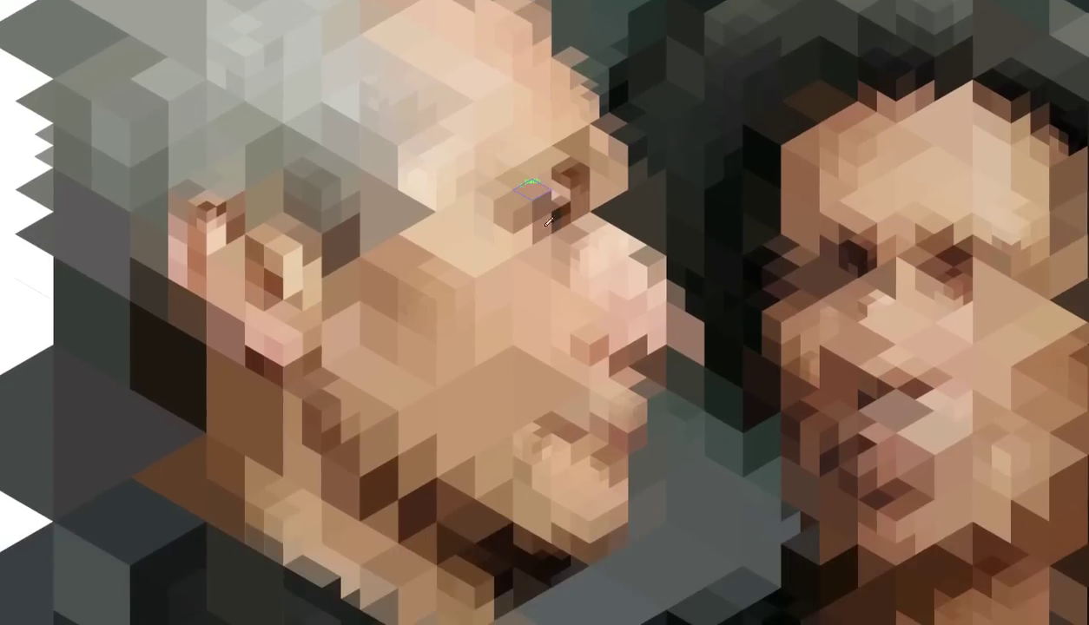
drag(621, 233, 657, 408)
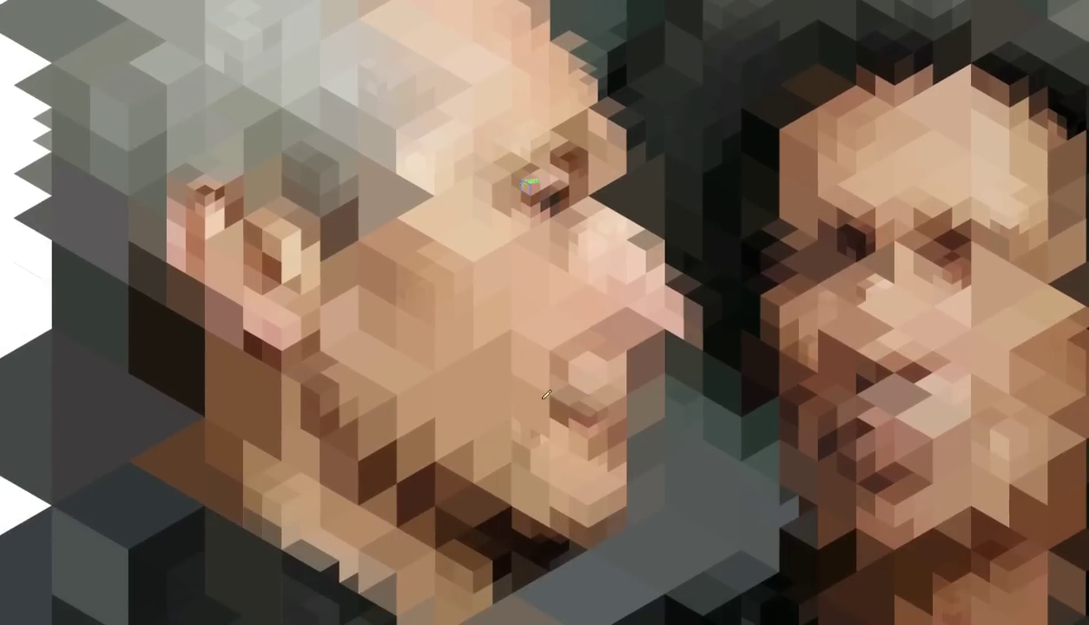
drag(547, 433, 610, 469)
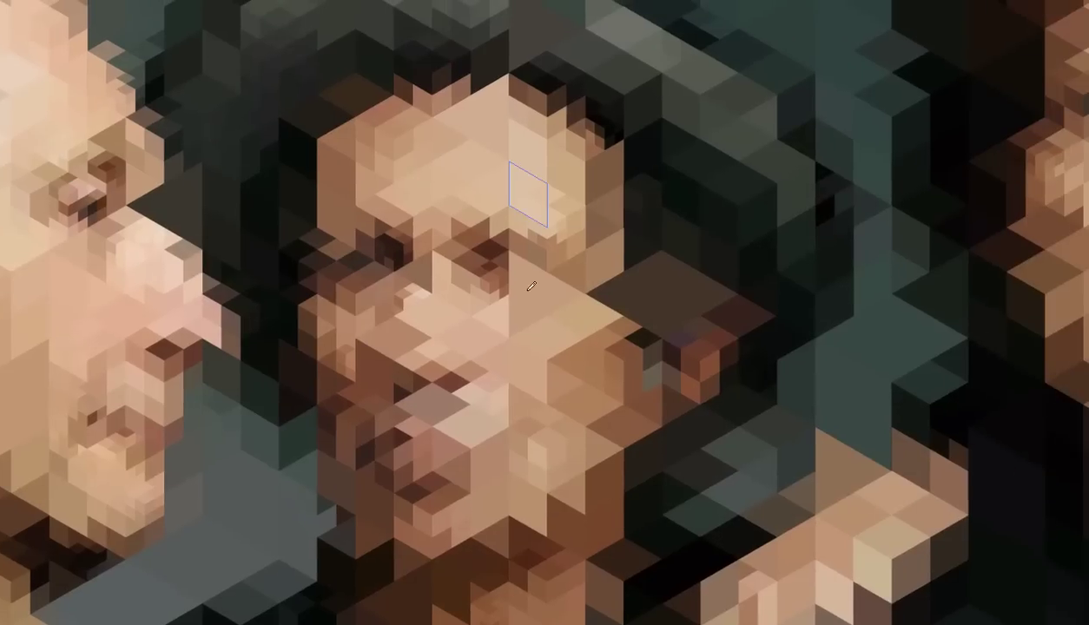
drag(583, 276, 415, 499)
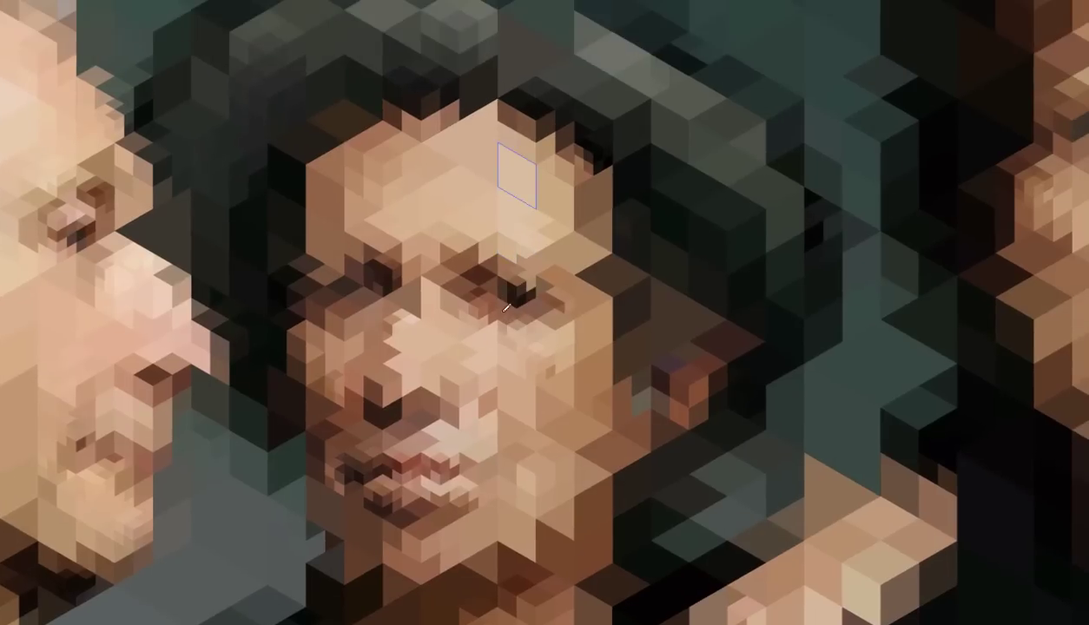
drag(505, 308, 321, 241)
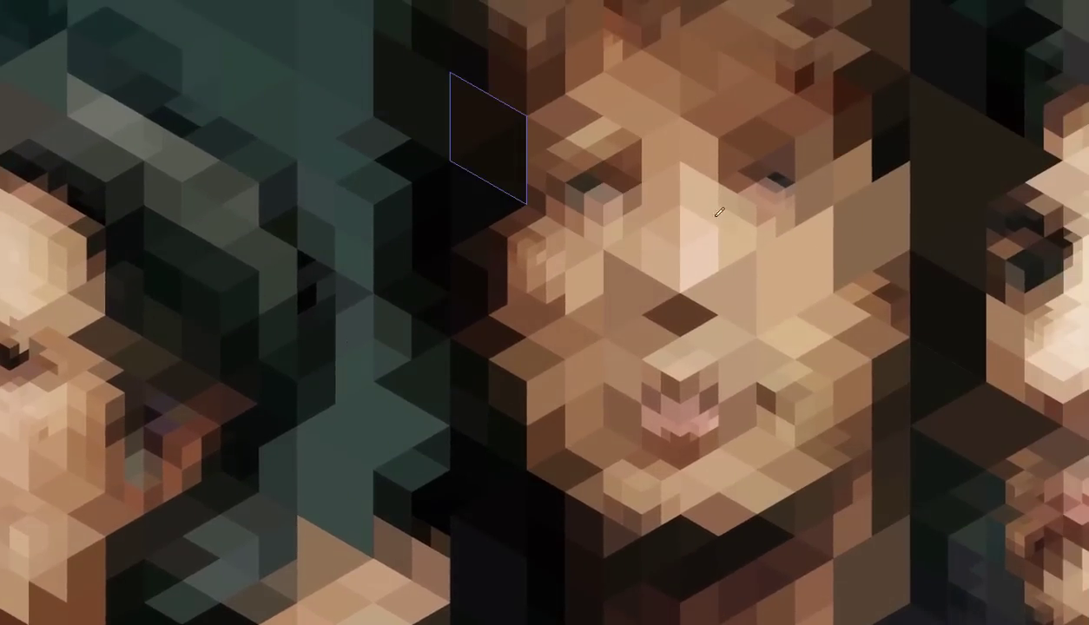
mouse_move(639, 288)
mouse_down()
mouse_move(803, 328)
mouse_move(614, 194)
mouse_up()
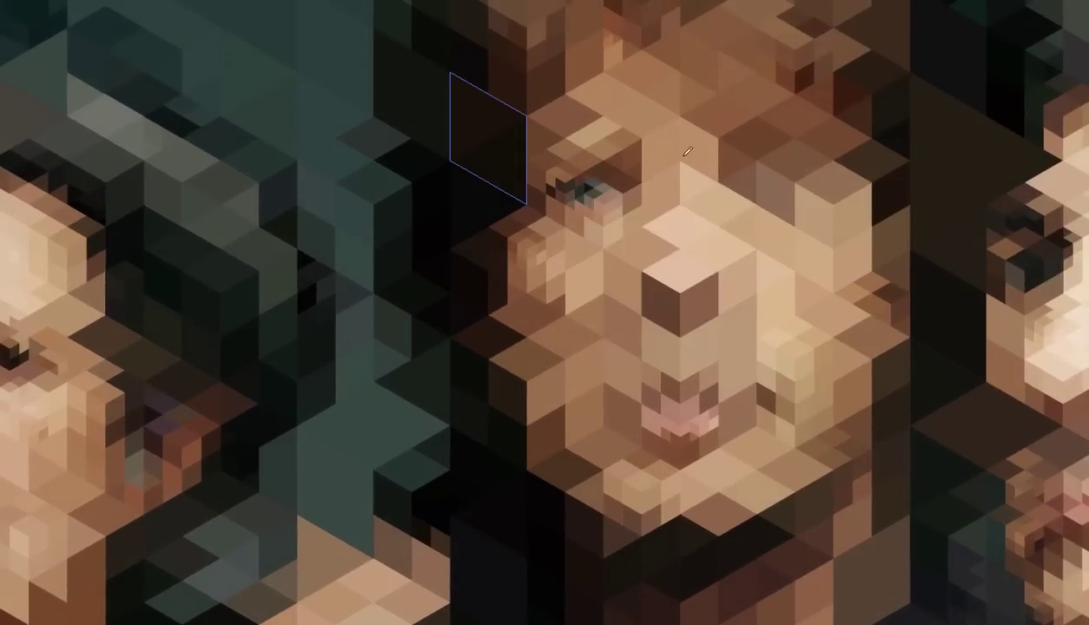
mouse_move(686, 153)
mouse_down()
mouse_move(834, 175)
mouse_move(796, 173)
mouse_up()
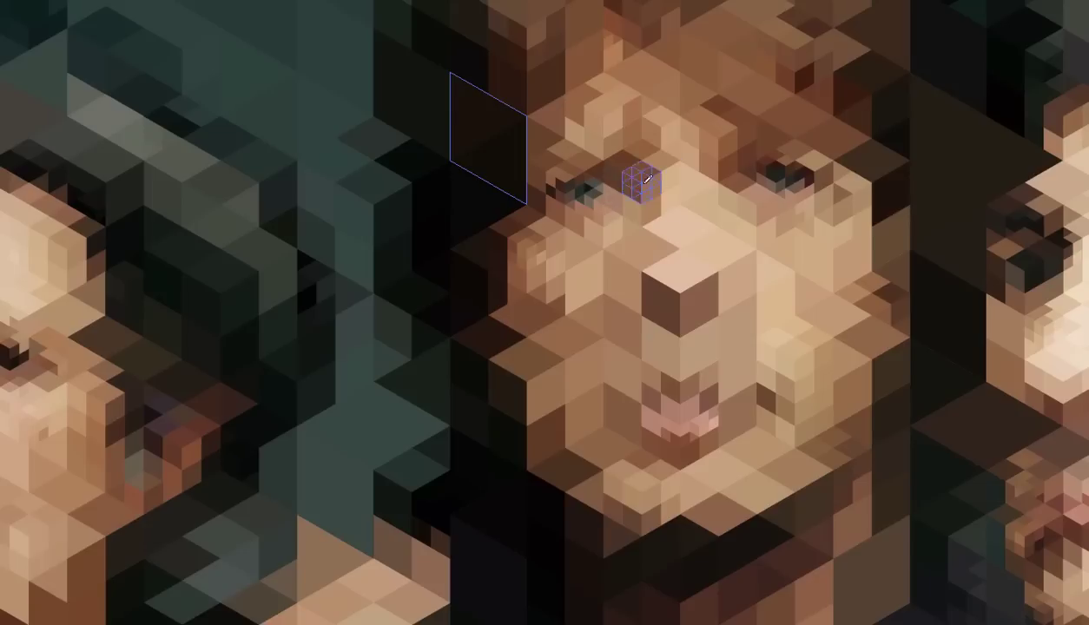
drag(669, 287, 530, 386)
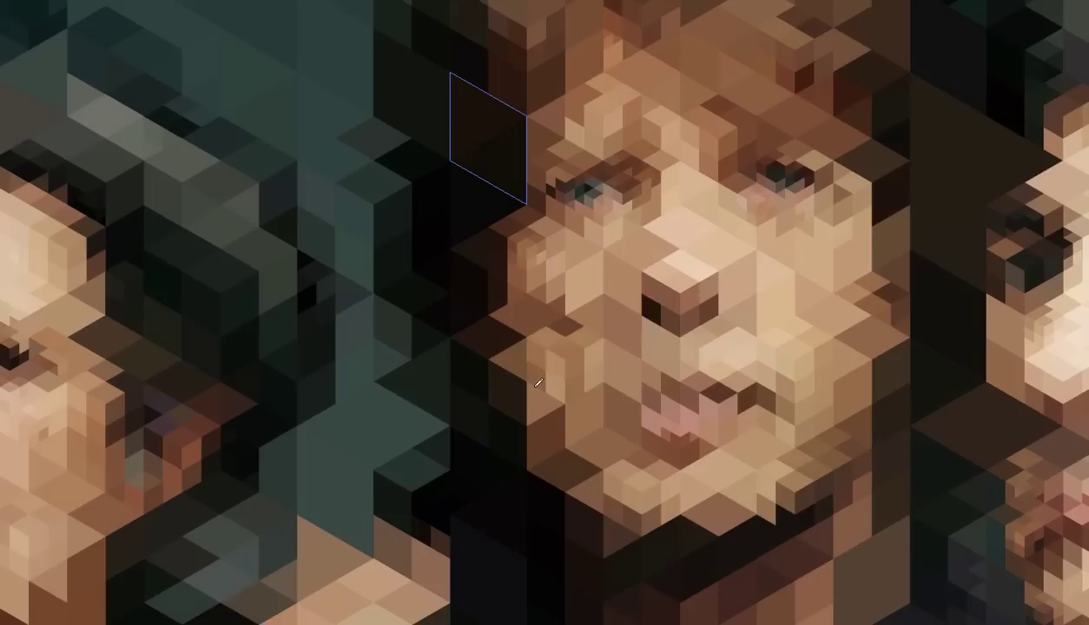
drag(719, 271, 710, 271)
scroll(709, 271, right, 8)
scroll(618, 190, right, 4)
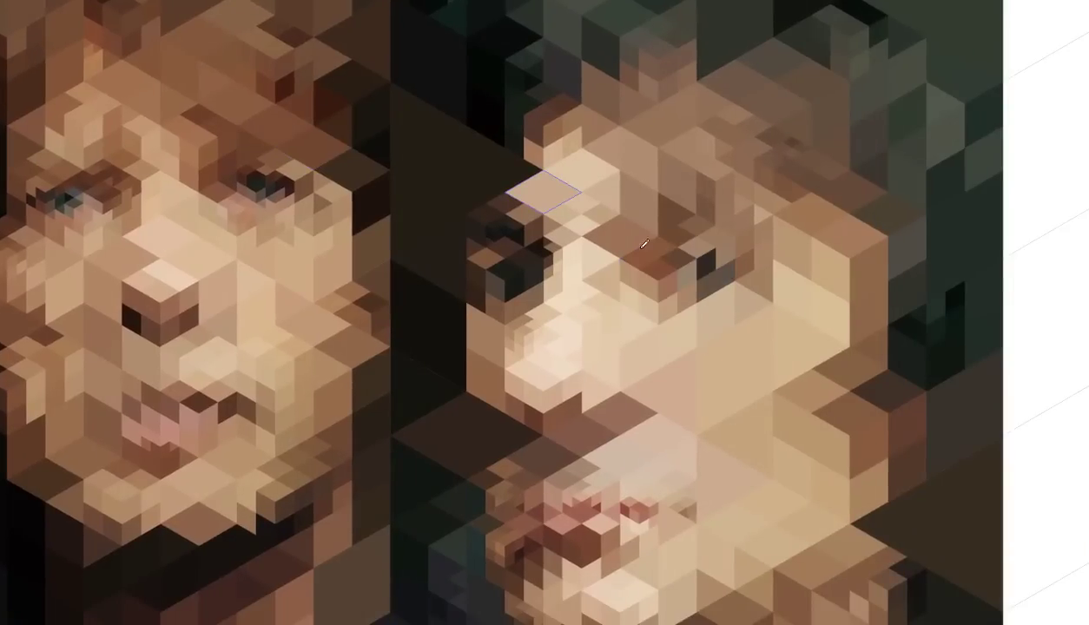
drag(754, 301, 657, 273)
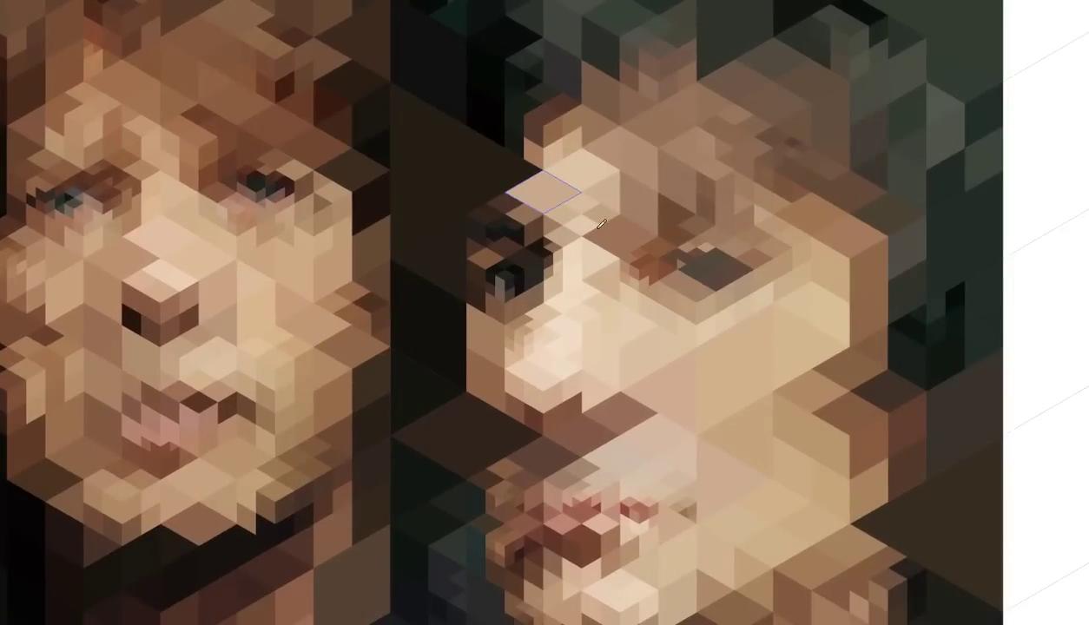
scroll(652, 213, down, 5)
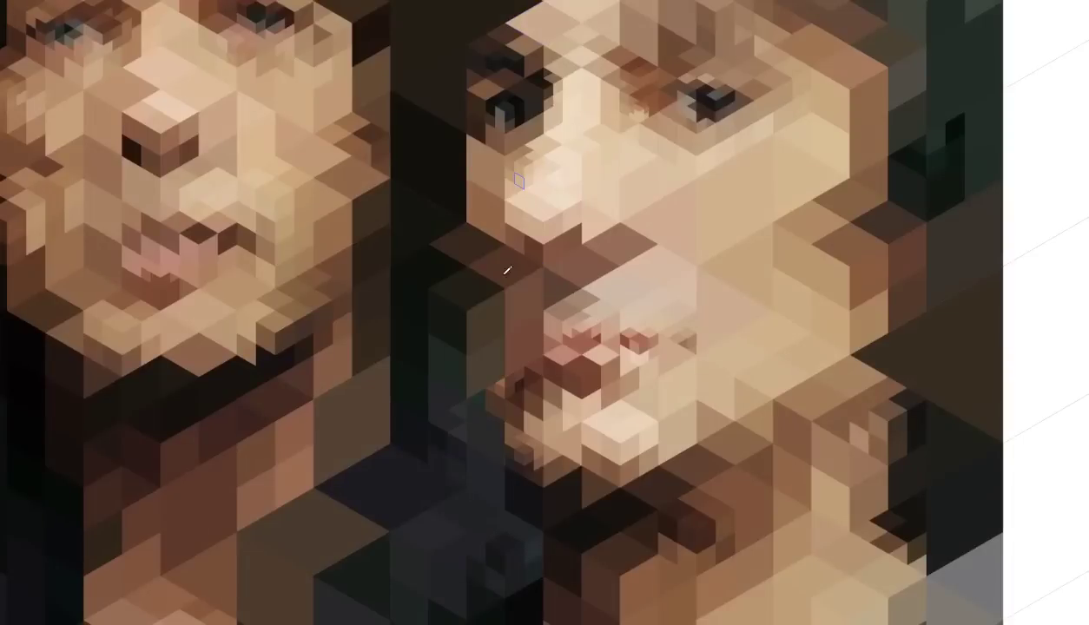
scroll(486, 286, up, 4)
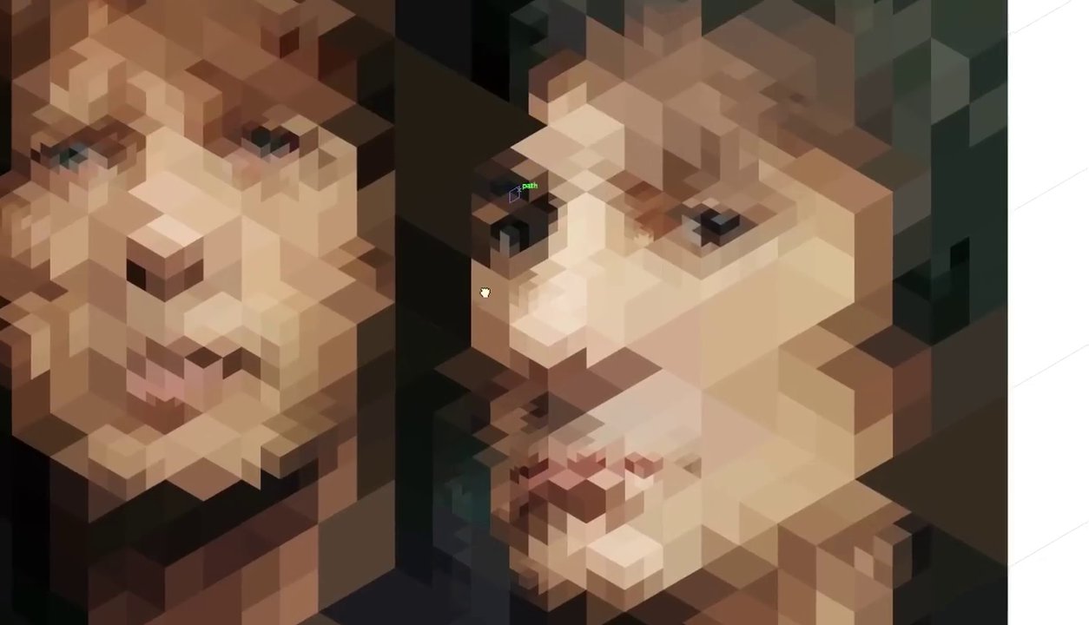
scroll(496, 214, up, 4)
scroll(496, 214, down, 6)
scroll(773, 335, down, 2)
scroll(542, 311, down, 4)
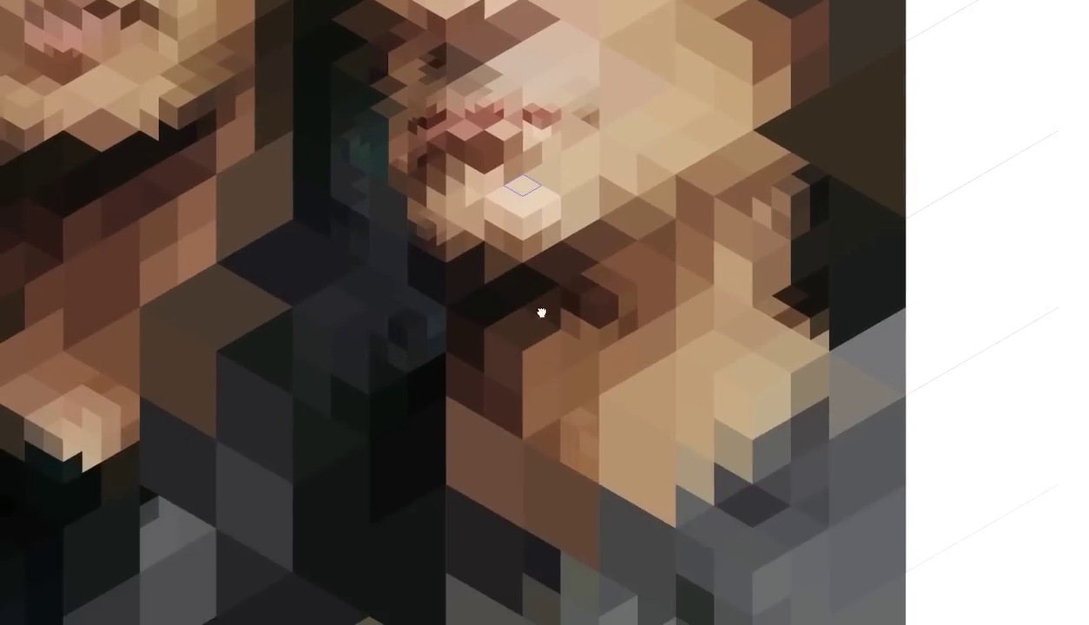
scroll(542, 311, up, 4)
scroll(485, 313, up, 2)
scroll(618, 294, right, 4)
scroll(618, 294, up, 4)
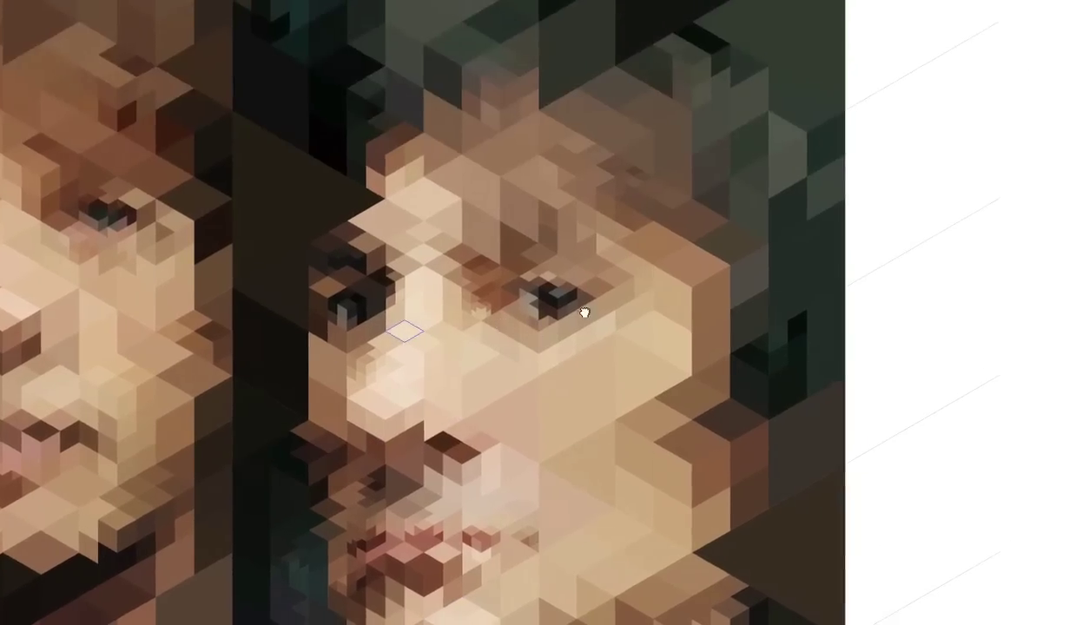
scroll(587, 311, left, 13)
scroll(586, 311, down, 2)
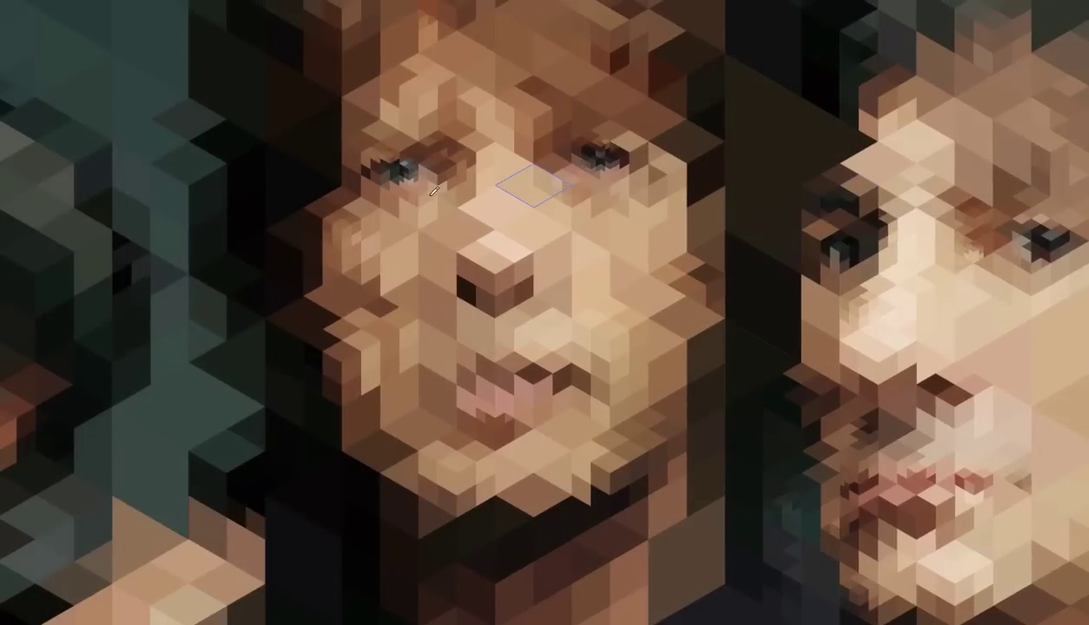
scroll(523, 143, up, 2)
scroll(523, 144, left, 4)
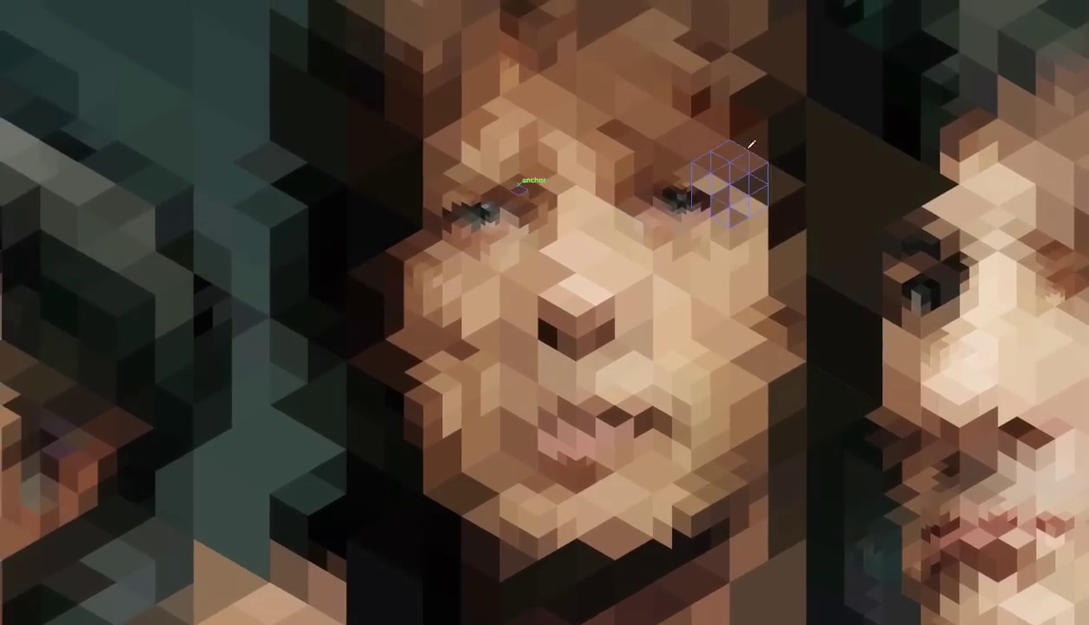
scroll(950, 319, left, 15)
scroll(950, 319, down, 1)
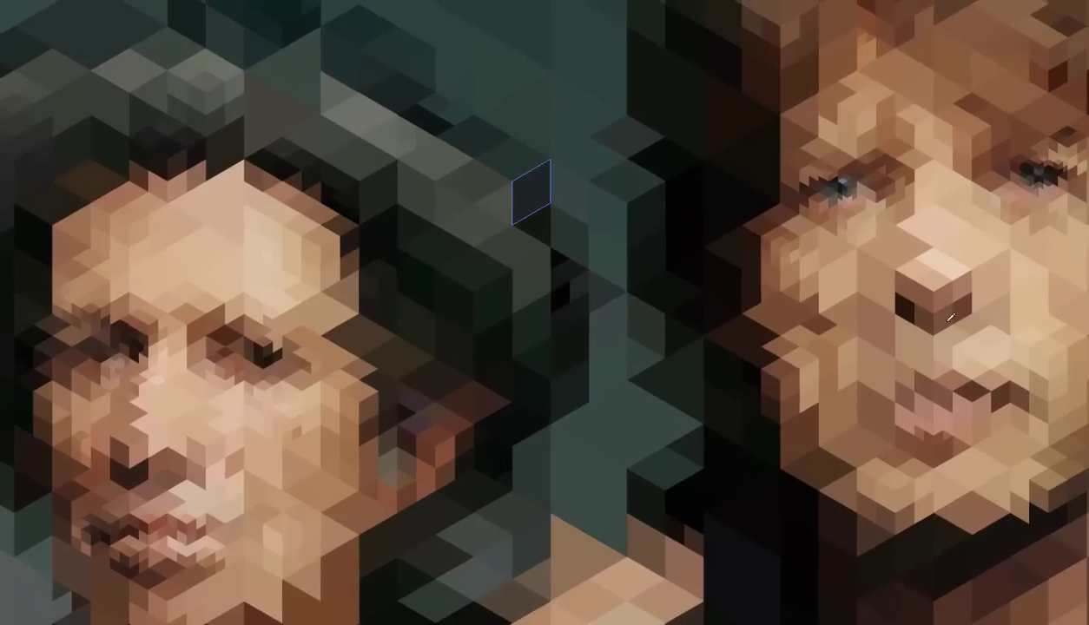
scroll(886, 295, right, 5)
scroll(886, 296, down, 3)
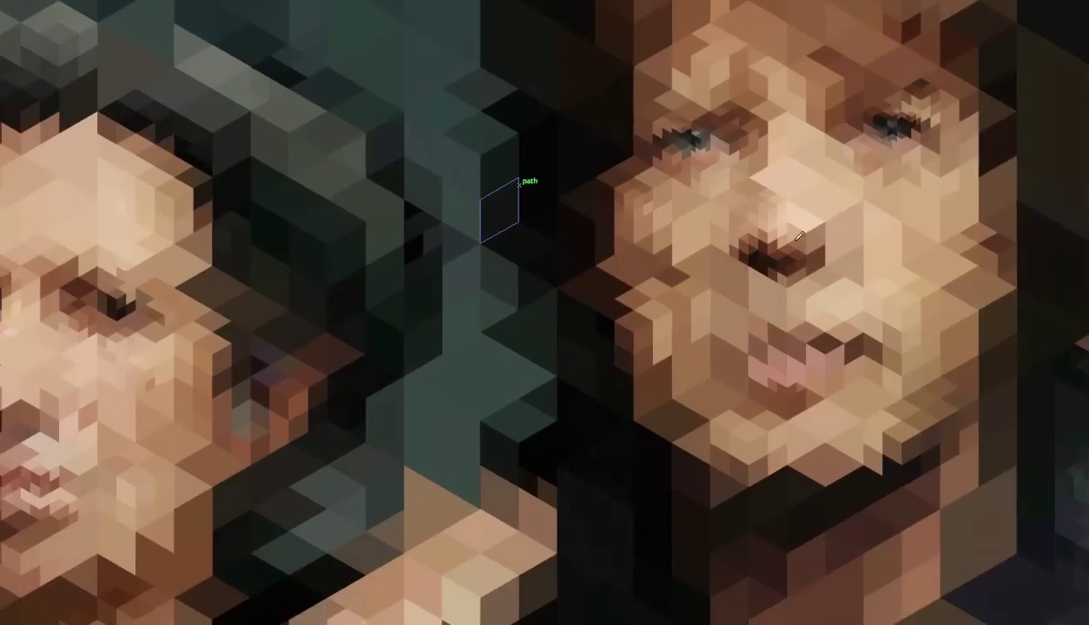
scroll(816, 303, right, 2)
scroll(816, 303, down, 2)
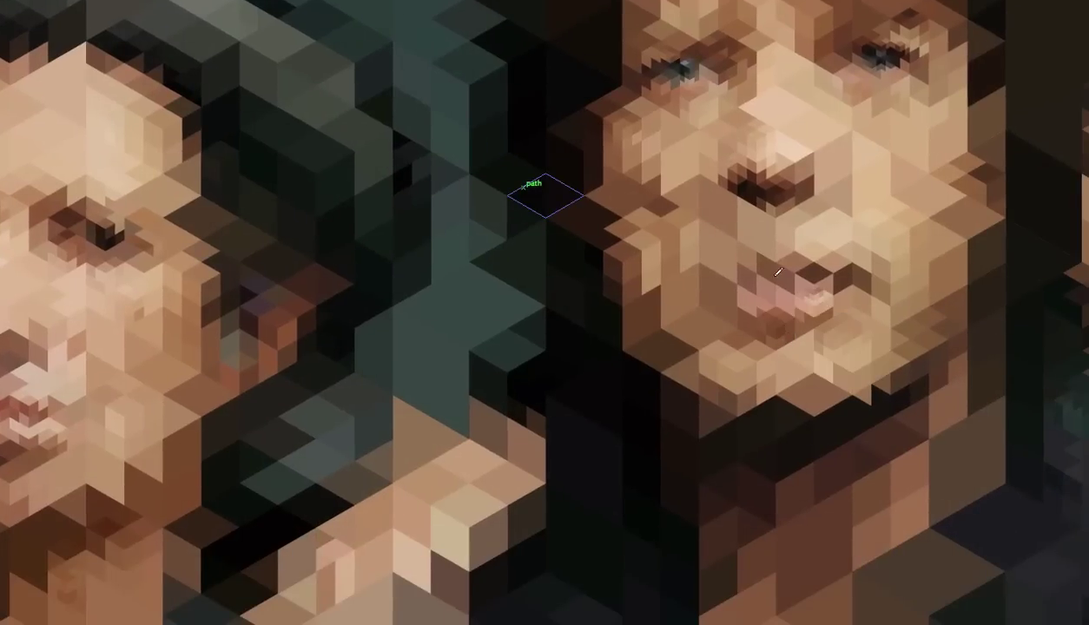
- Paint new cubes onto the lips with the voxel pencil
click(729, 297)
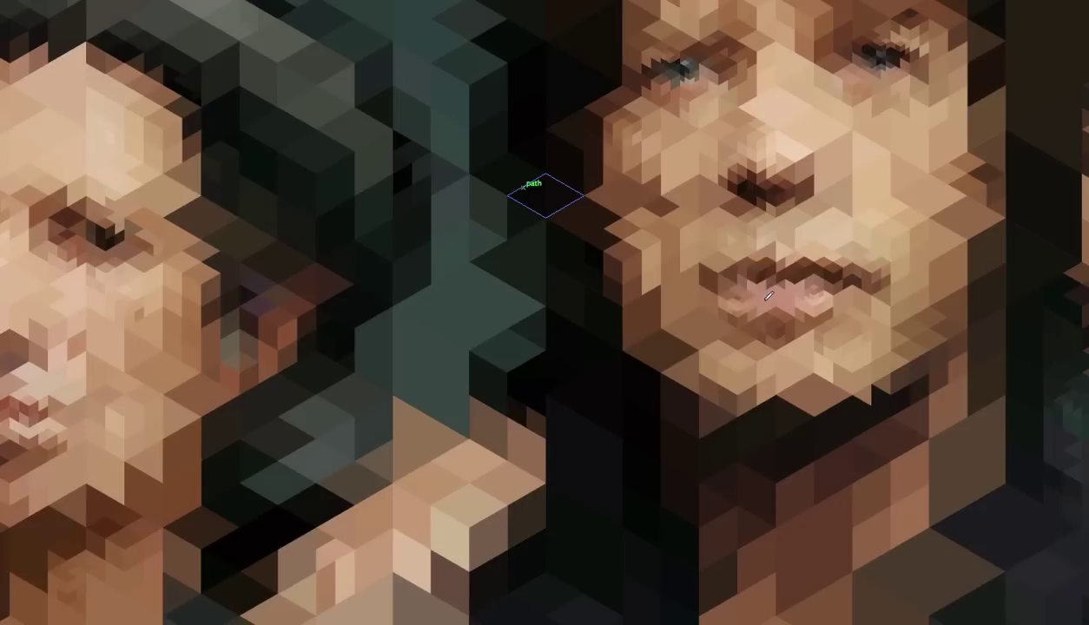
mouse_move(599, 307)
mouse_down()
mouse_move(639, 217)
mouse_move(379, 384)
mouse_up()
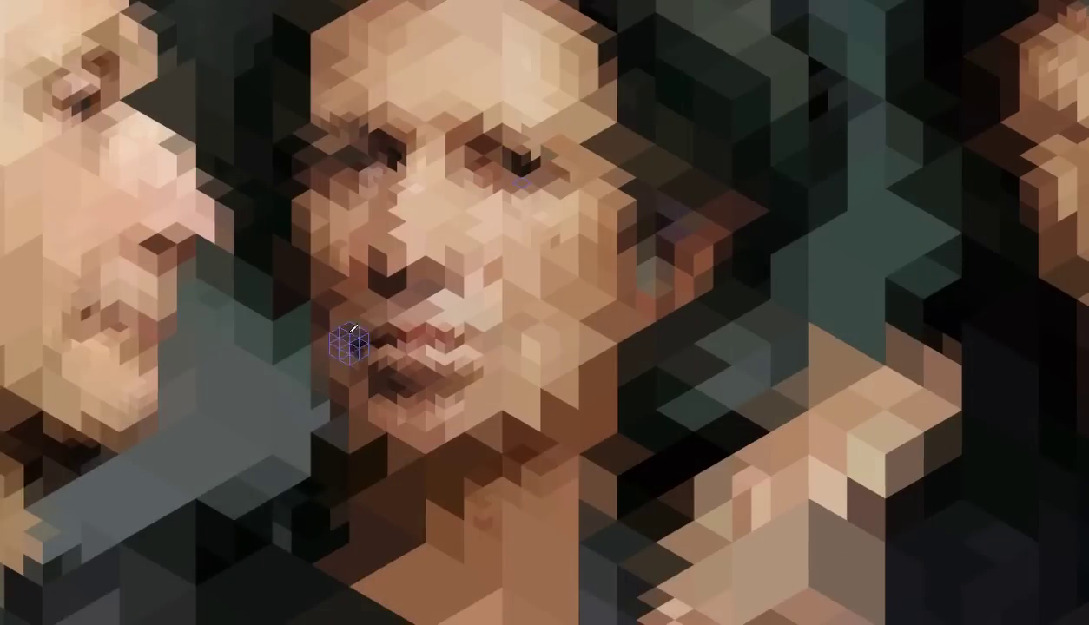
mouse_move(355, 396)
mouse_down()
mouse_move(642, 327)
mouse_move(499, 249)
mouse_up()
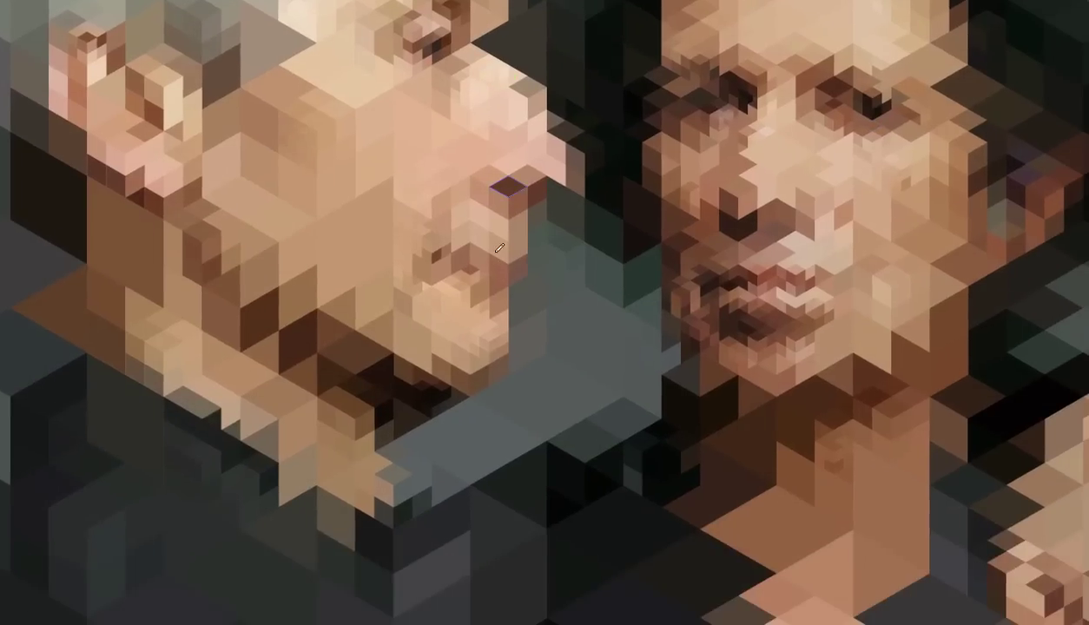
- Paint a stroke of finer cubes across the central hand
drag(390, 227, 280, 114)
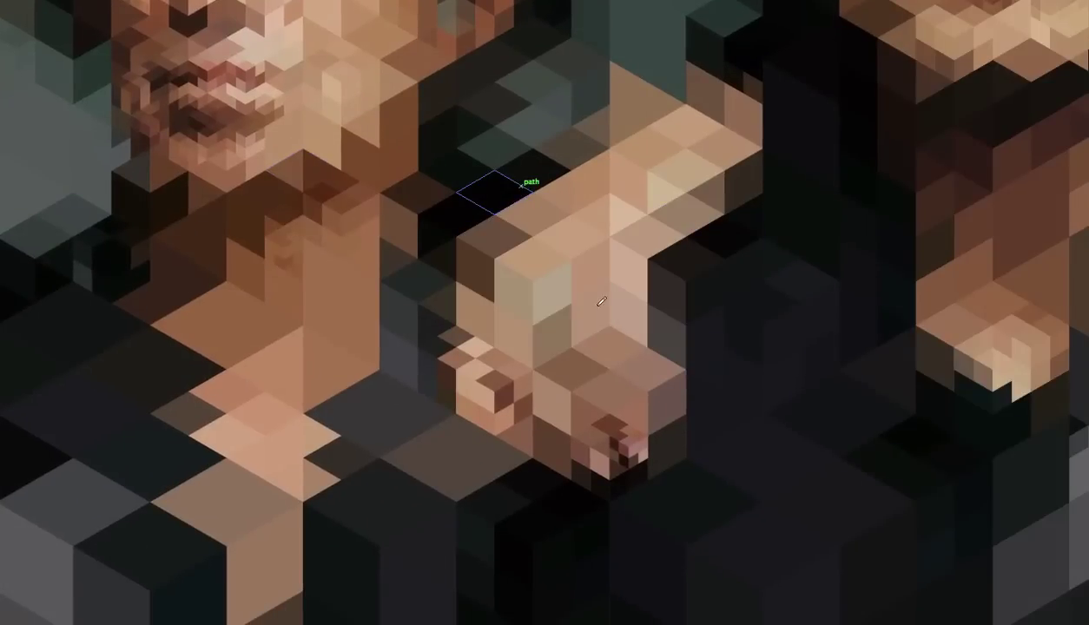
drag(602, 301, 752, 170)
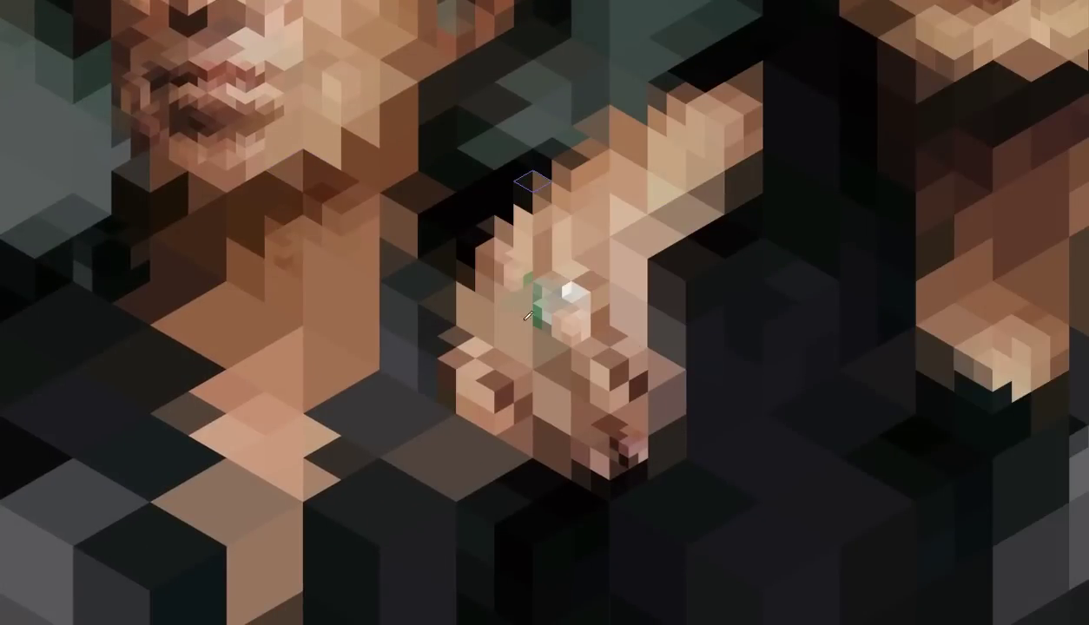
mouse_move(771, 294)
mouse_down()
mouse_move(730, 333)
mouse_move(717, 295)
mouse_move(515, 306)
mouse_up()
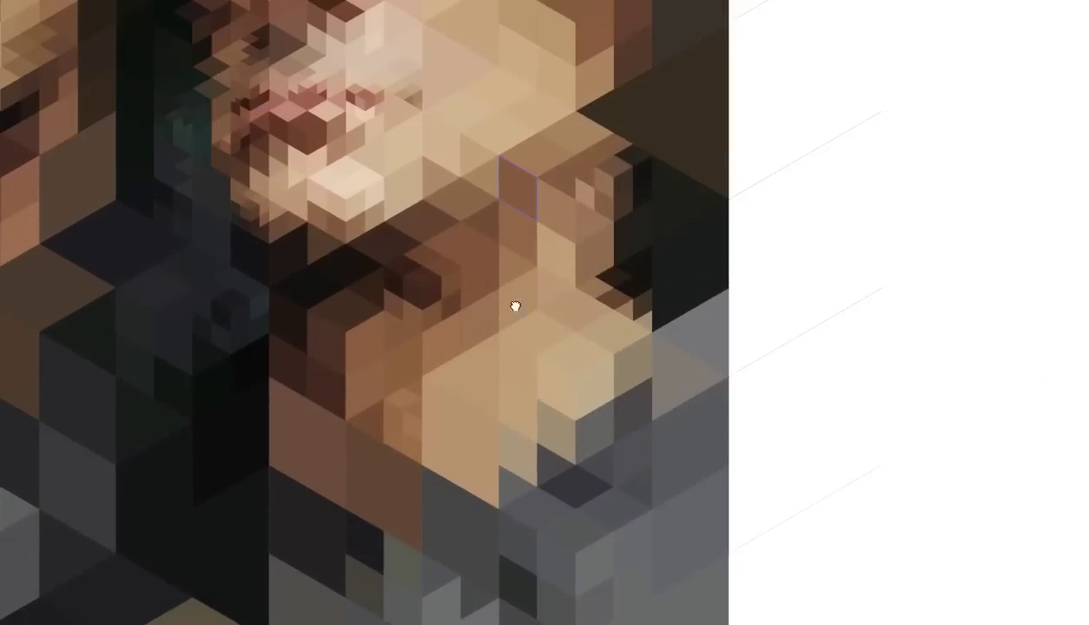
- Zoom to the bottom-right corner and stack red and brown cubes for the logo
scroll(515, 307, down, 2)
scroll(654, 165, down, 3)
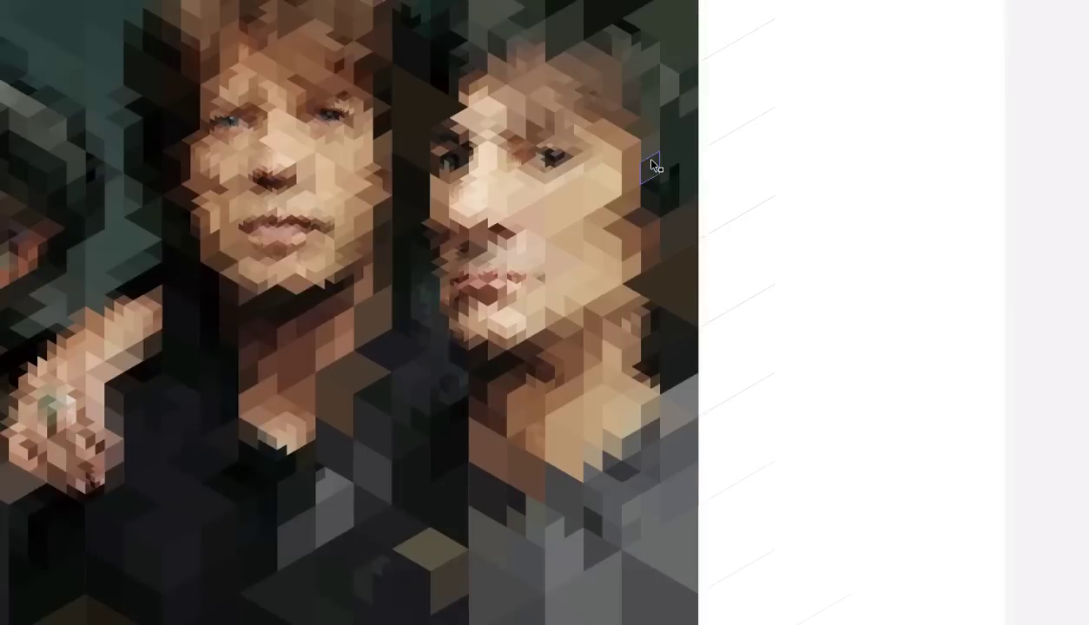
scroll(654, 165, down, 3)
scroll(549, 251, down, 3)
scroll(540, 224, down, 2)
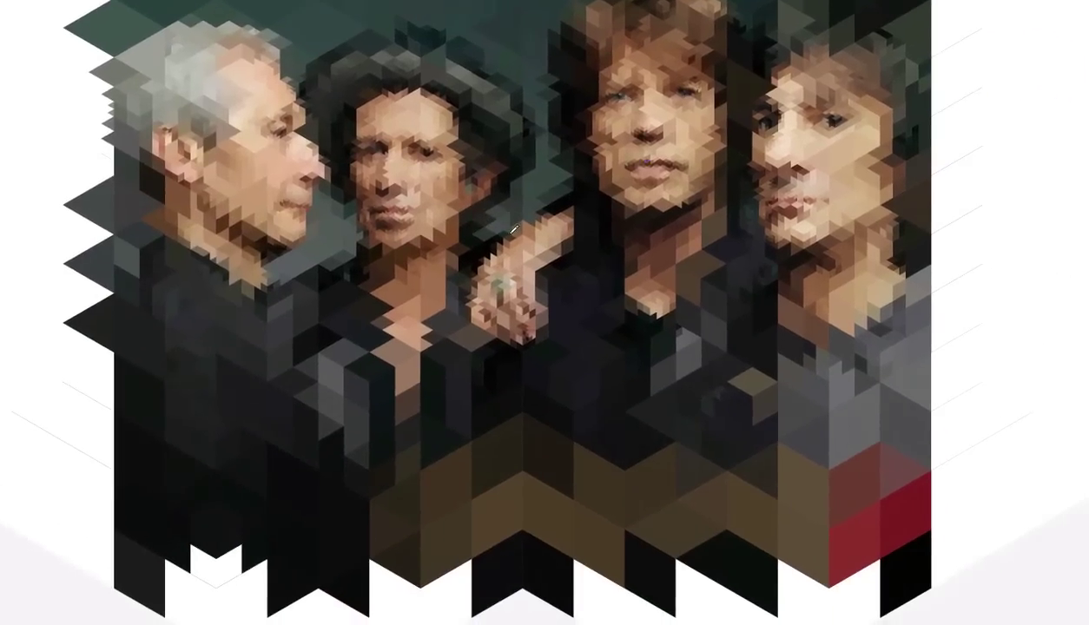
scroll(651, 312, up, 2)
scroll(647, 325, up, 2)
scroll(647, 328, up, 2)
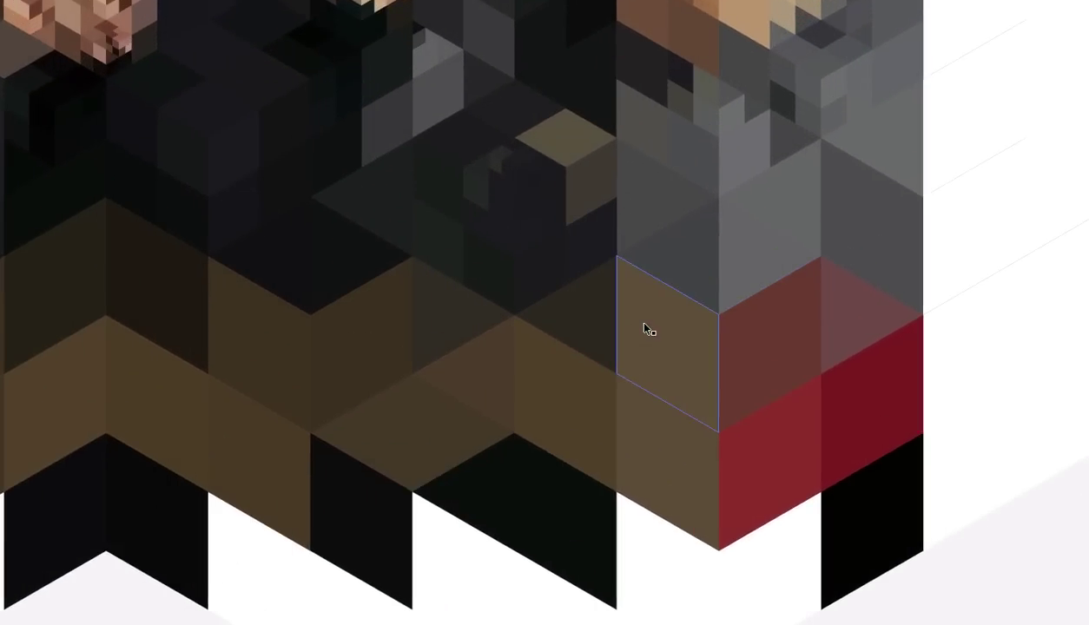
scroll(647, 330, up, 2)
click(608, 236)
click(528, 401)
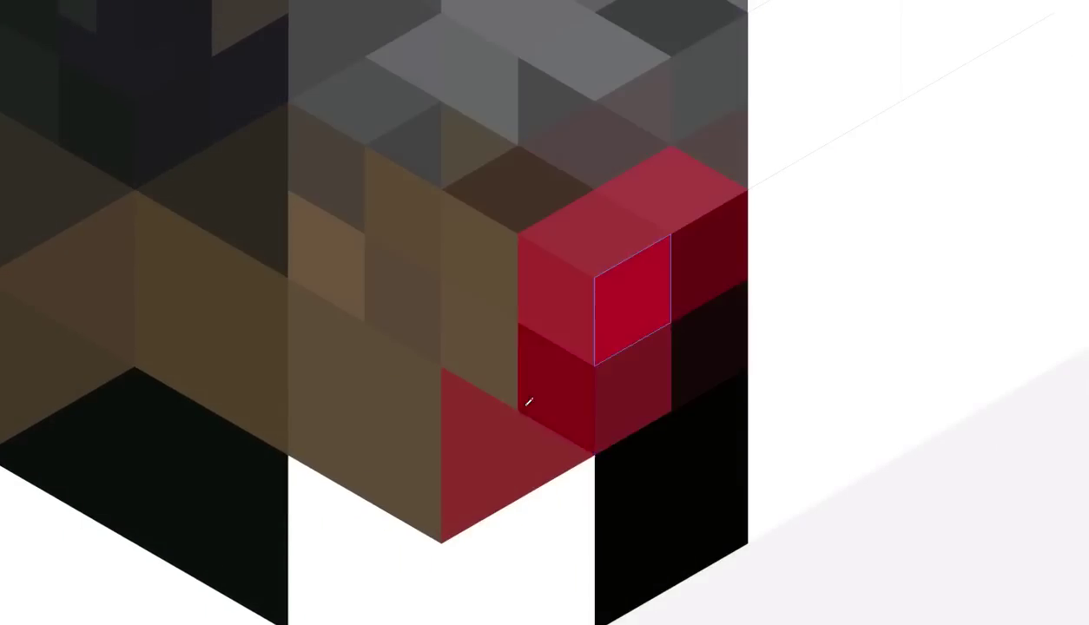
click(680, 217)
click(511, 231)
click(486, 339)
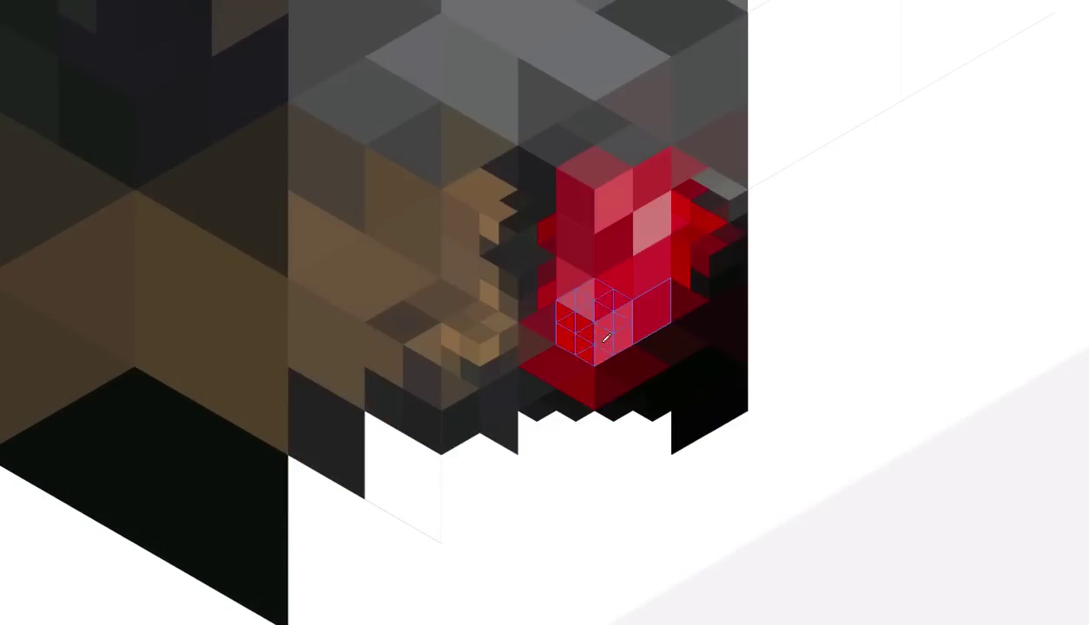
- Shape the red cubes into lips and tongue with a teeth line and pink and white highlights
click(606, 337)
click(602, 272)
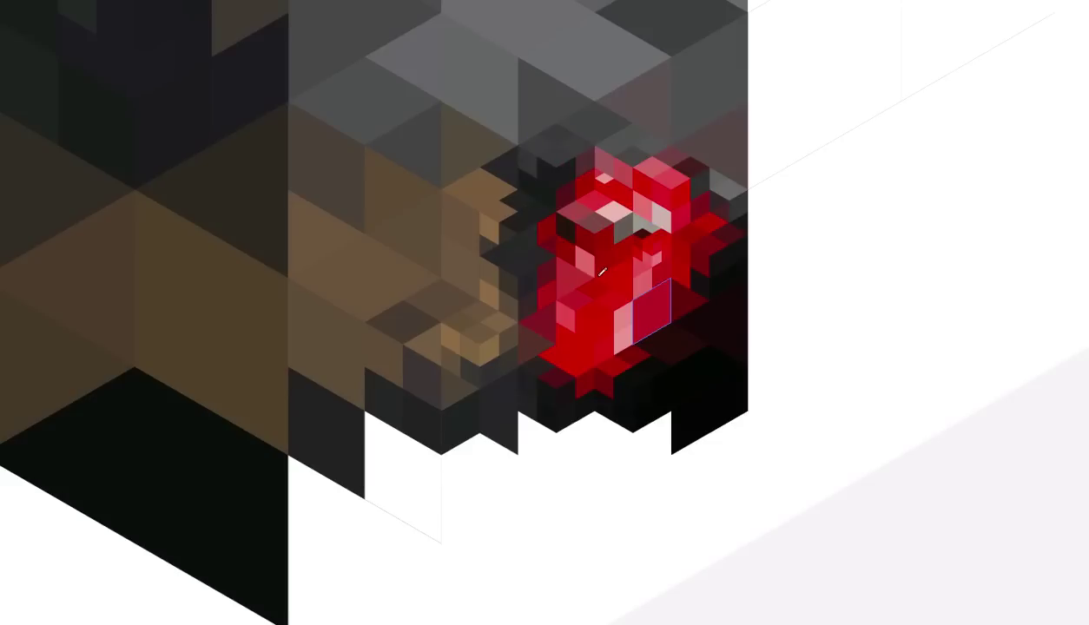
click(665, 310)
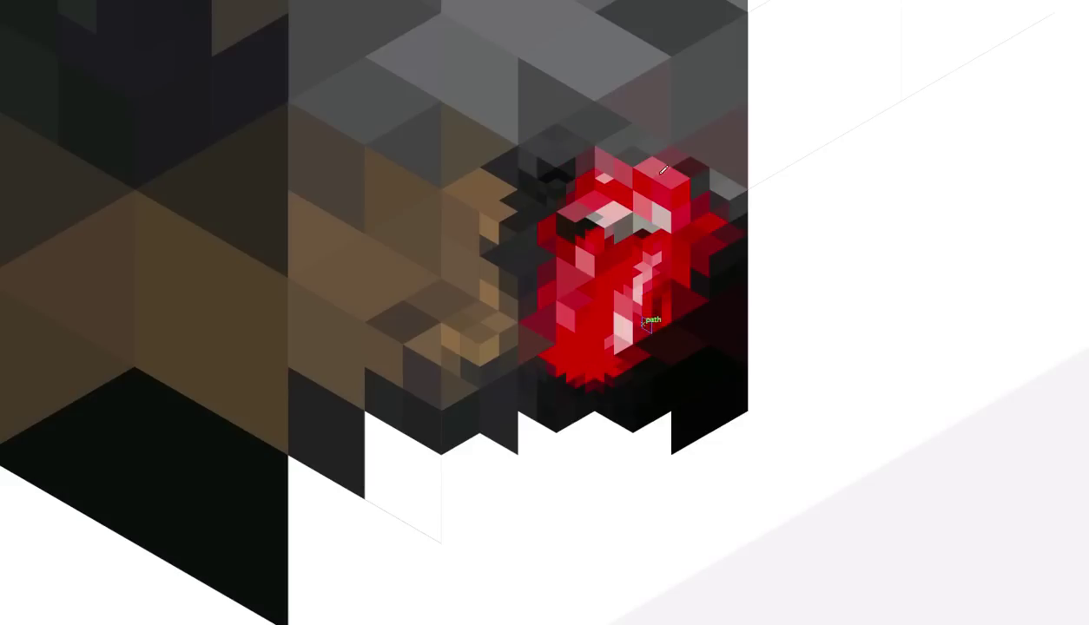
click(624, 218)
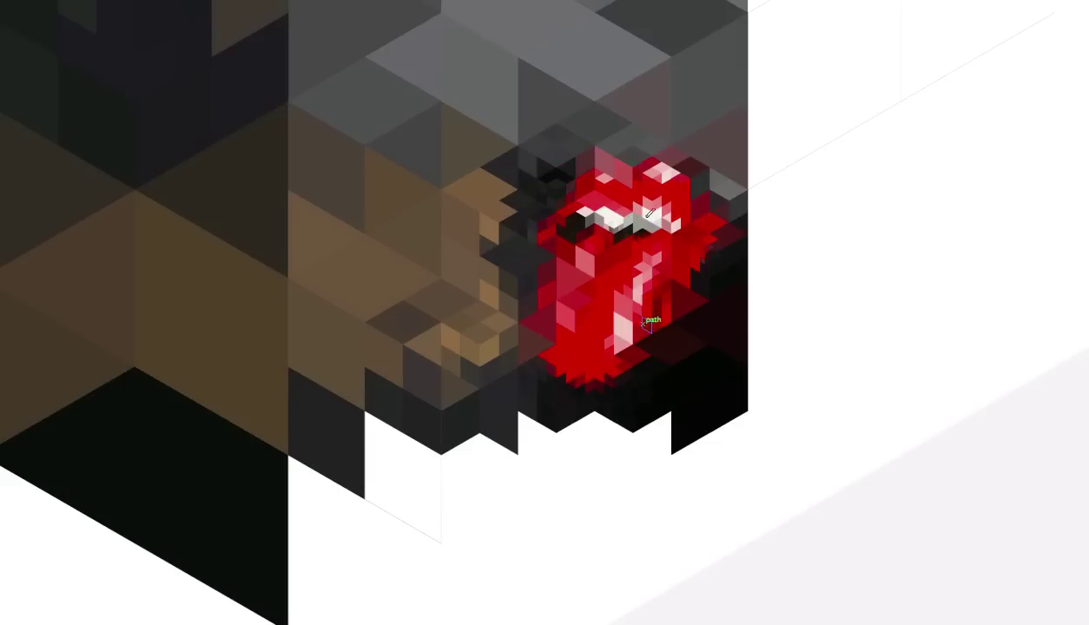
drag(576, 336, 534, 222)
drag(642, 317, 683, 287)
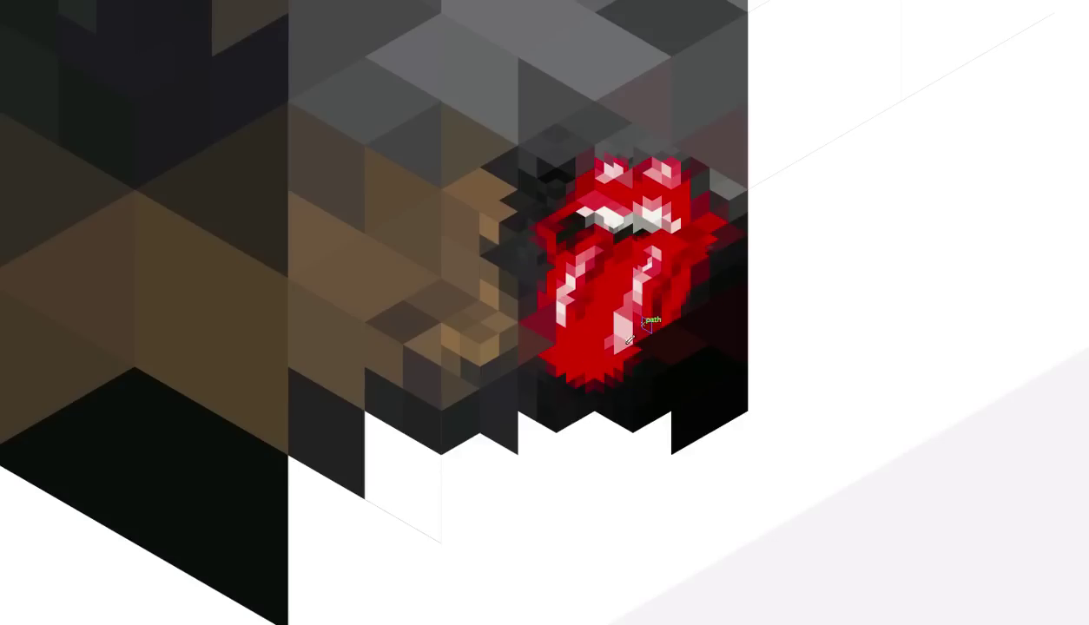
drag(539, 256, 523, 352)
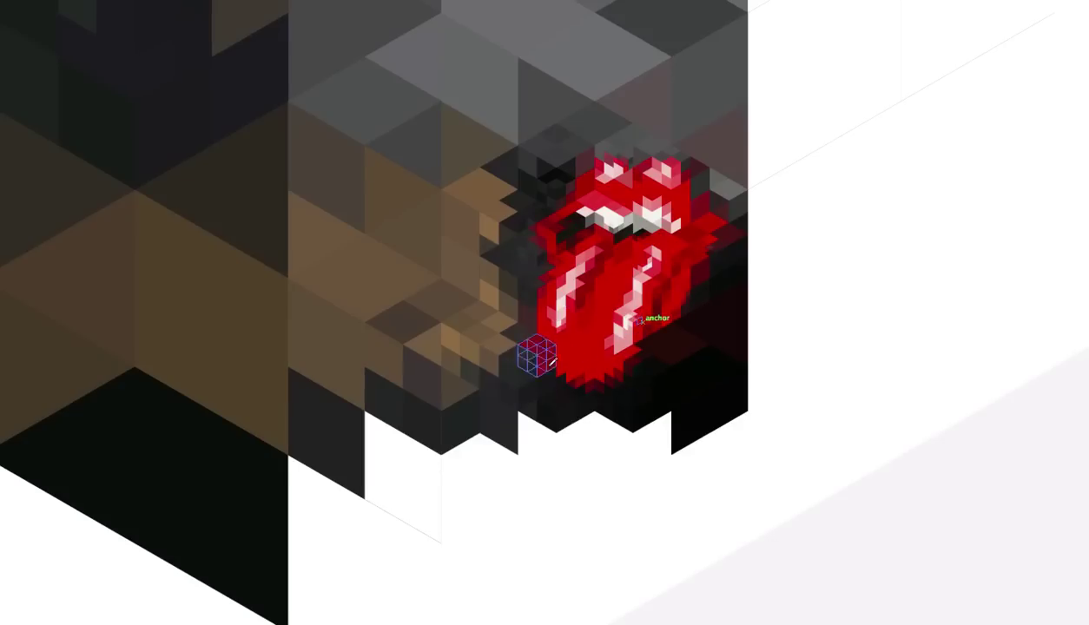
scroll(624, 248, down, 2)
scroll(528, 328, down, 2)
scroll(530, 341, down, 2)
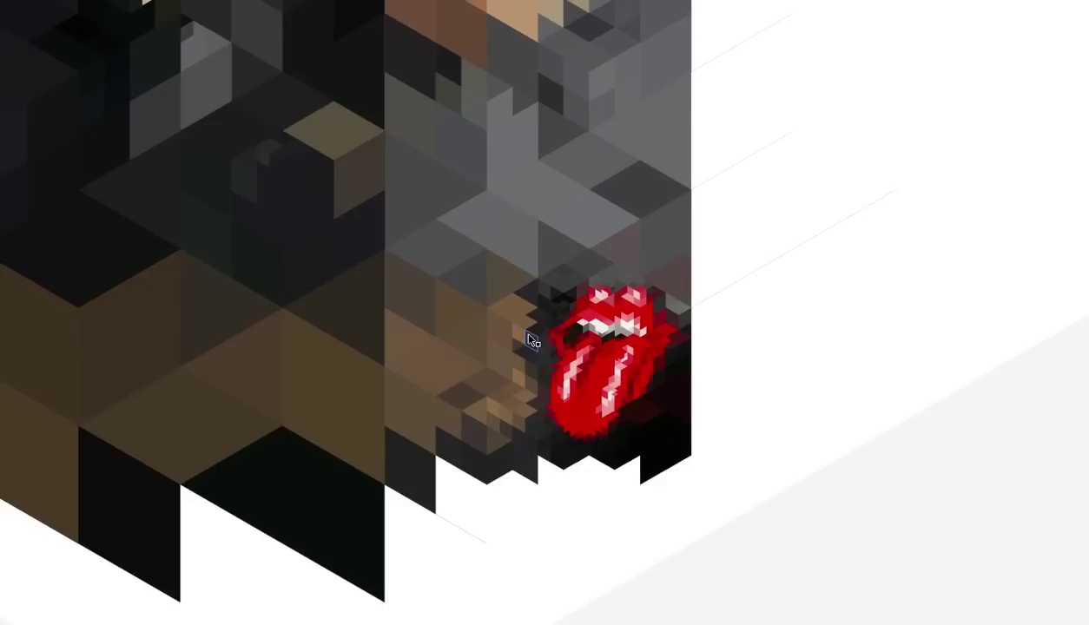
scroll(531, 341, down, 2)
scroll(531, 340, down, 5)
mouse_move(360, 250)
mouse_down()
mouse_move(475, 333)
mouse_move(505, 386)
mouse_move(487, 426)
mouse_up()
scroll(486, 359, up, 5)
scroll(489, 365, down, 5)
scroll(505, 387, up, 5)
scroll(463, 391, down, 5)
scroll(486, 426, up, 5)
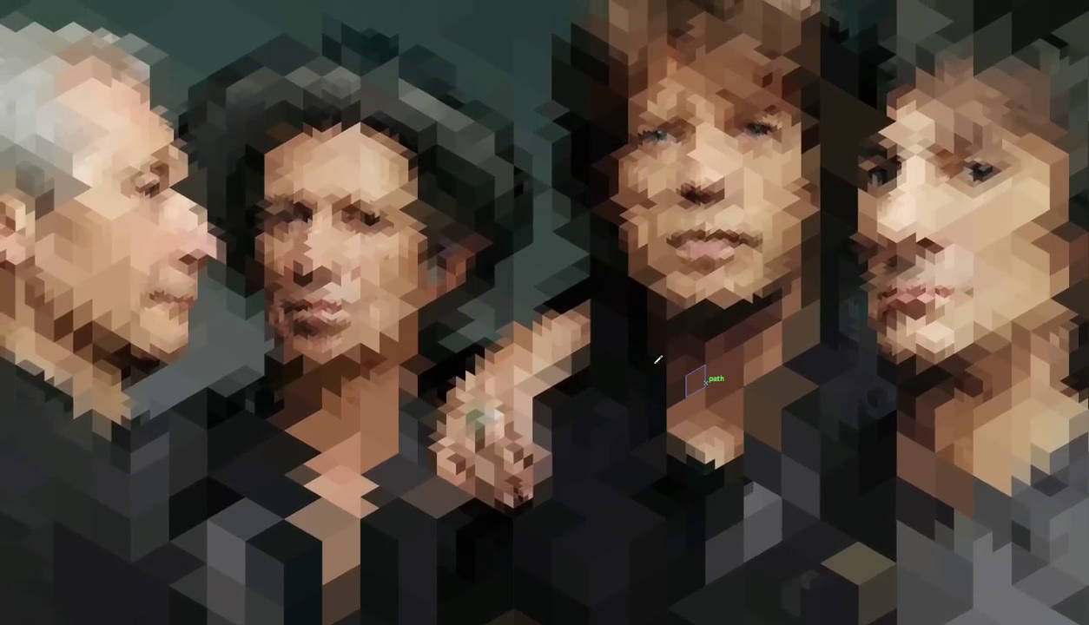